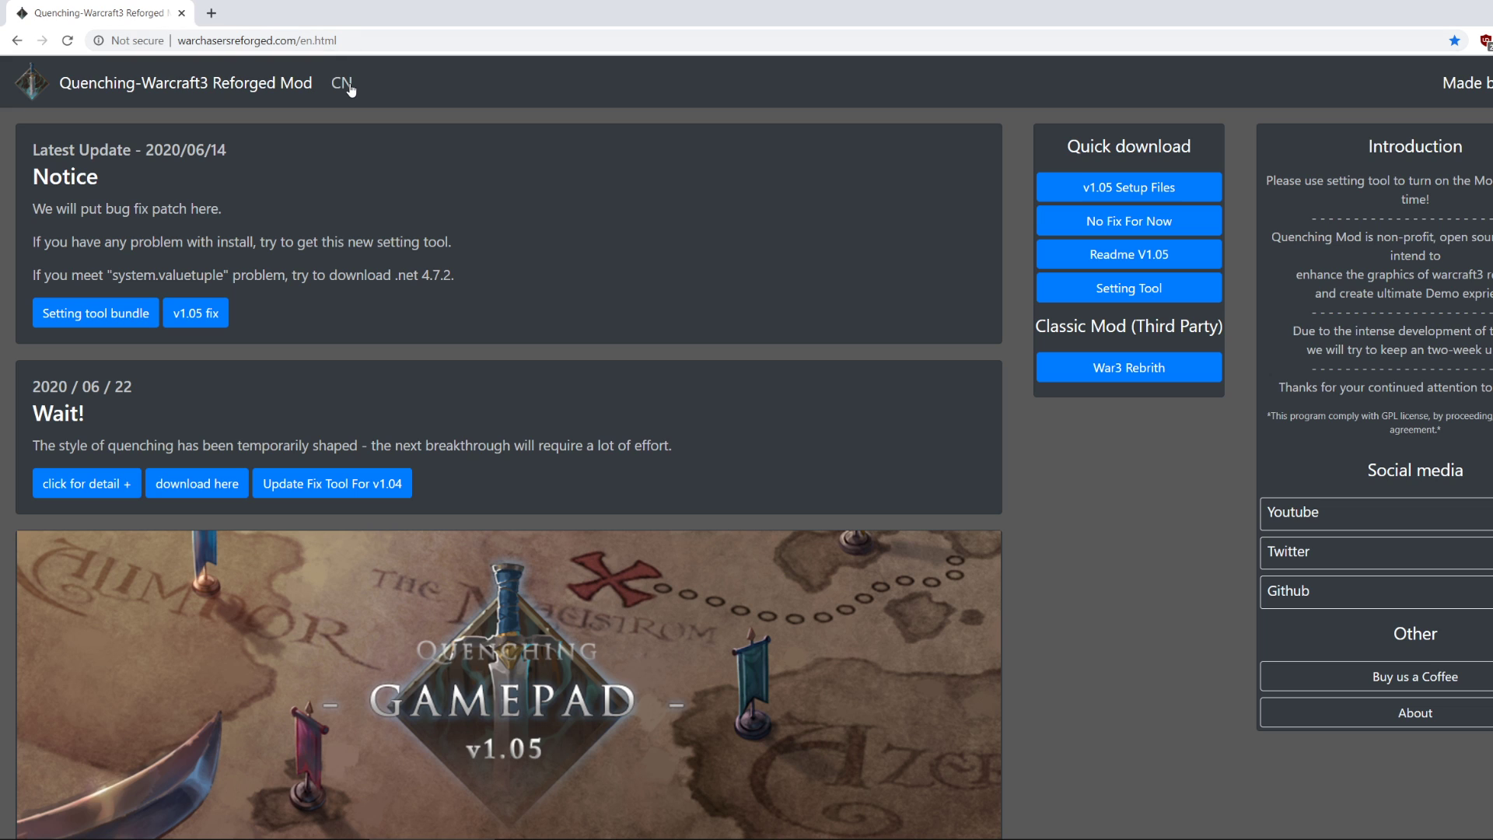
View the Chinese version of the Quenching mod website and return to the English version.
click(342, 84)
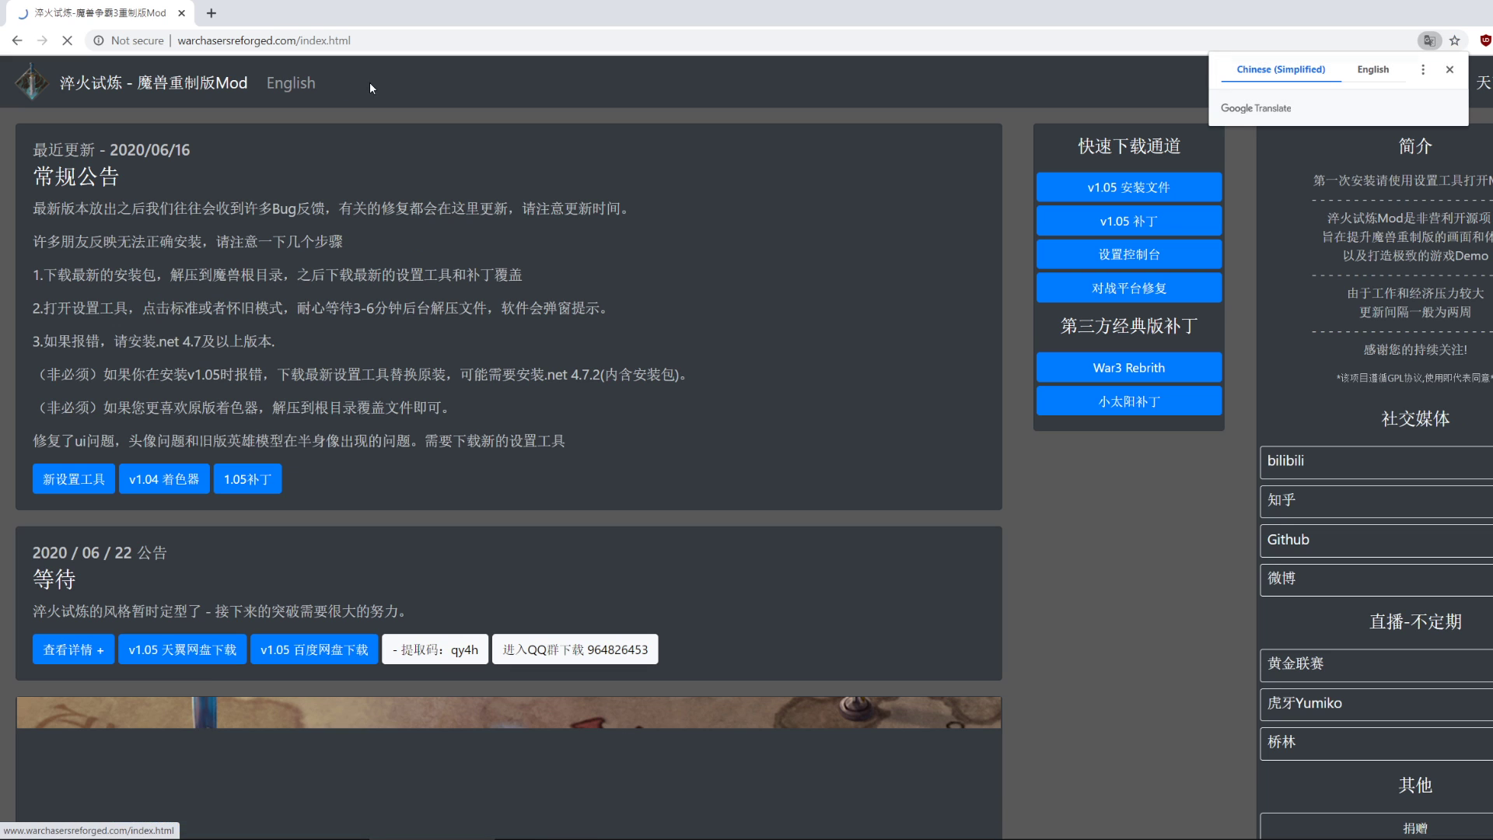
click(398, 93)
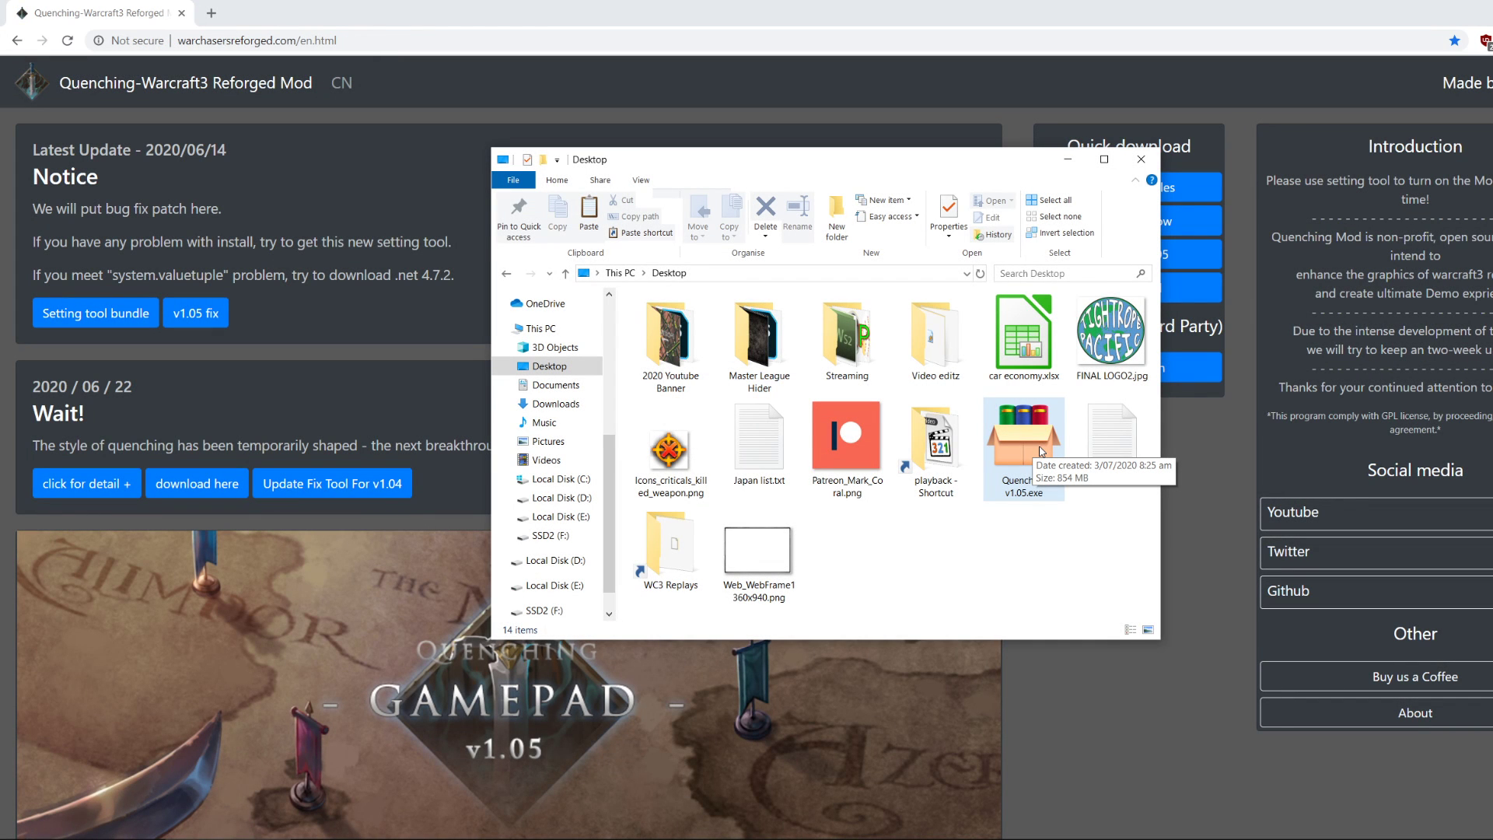
Extract Quenching v1.05.exe into F:\Blizzard Games\Warcraft III, replacing all existing files.
double_click(1042, 451)
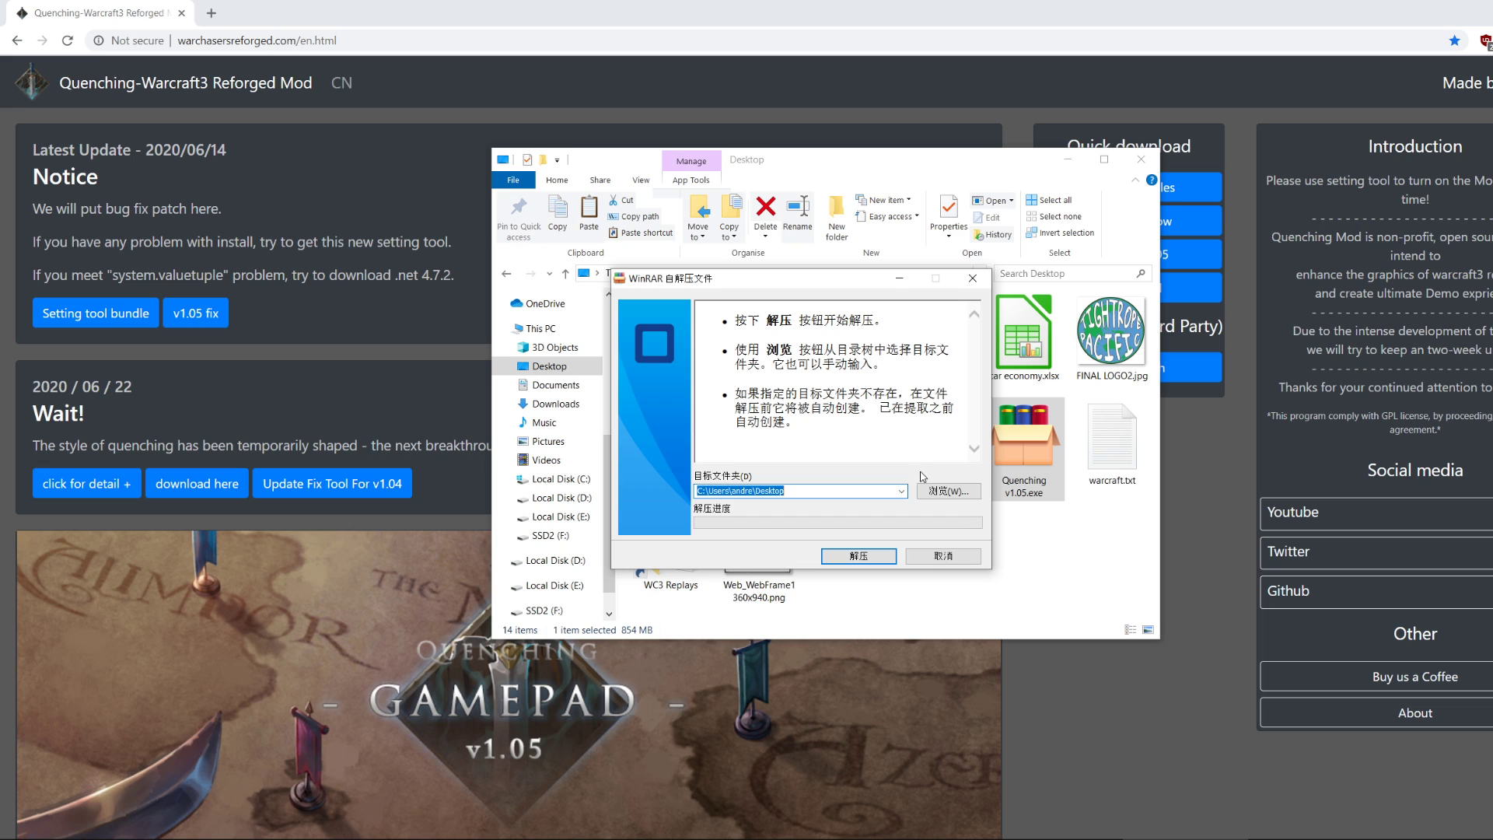
click(946, 492)
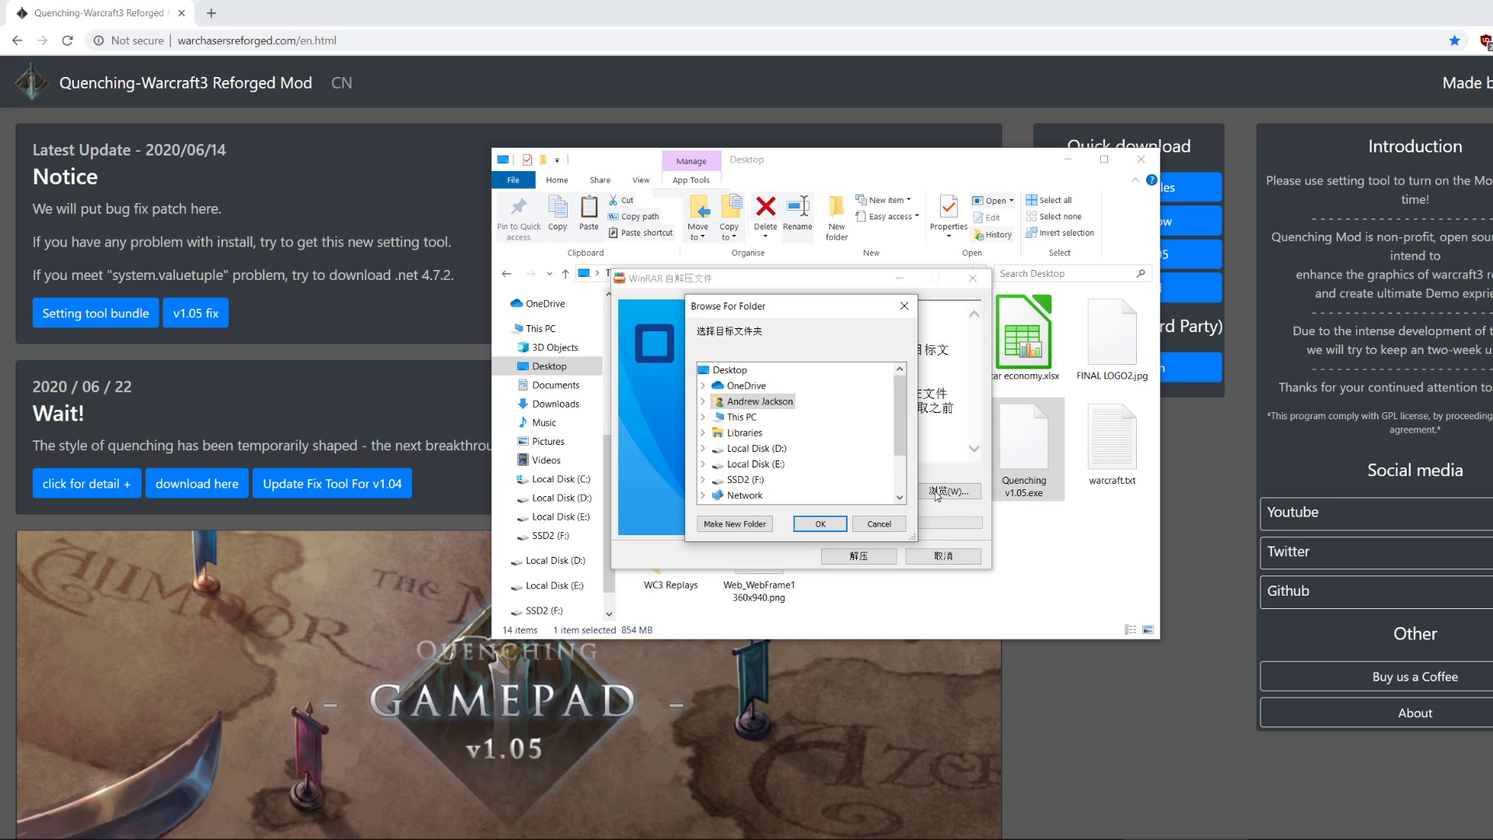
double_click(745, 480)
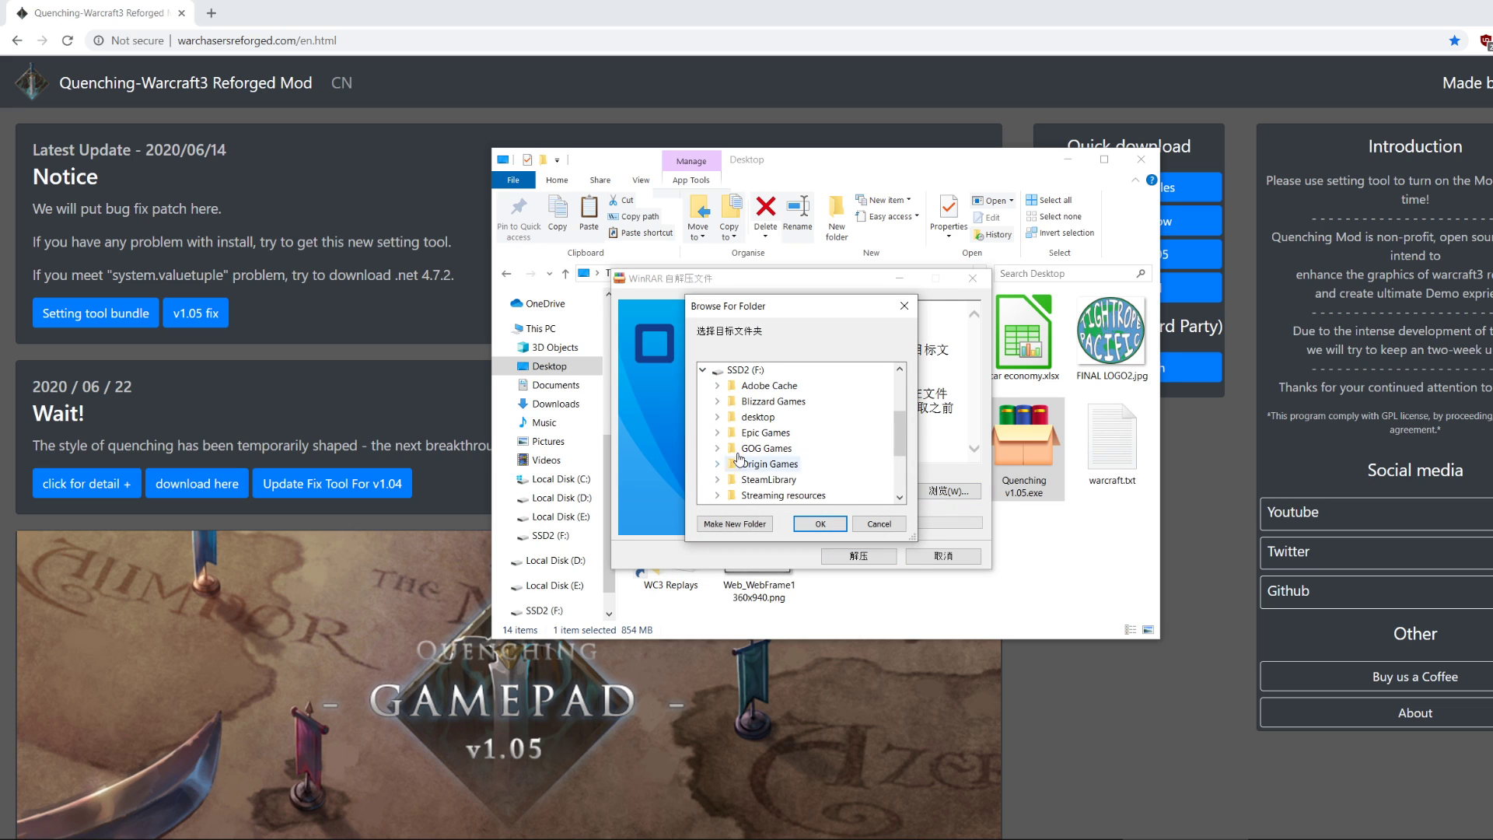
double_click(774, 401)
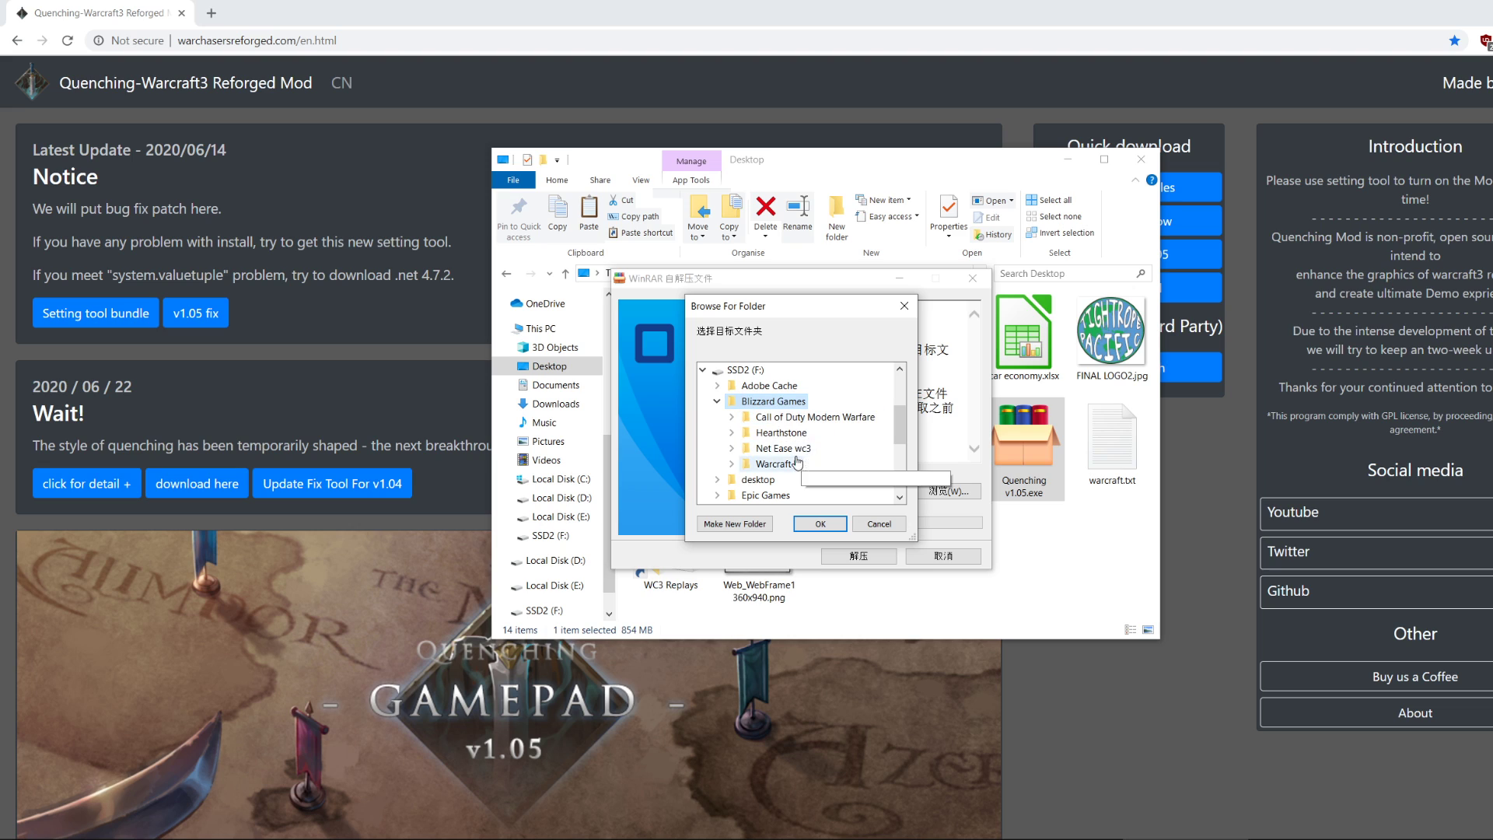
double_click(801, 434)
click(821, 525)
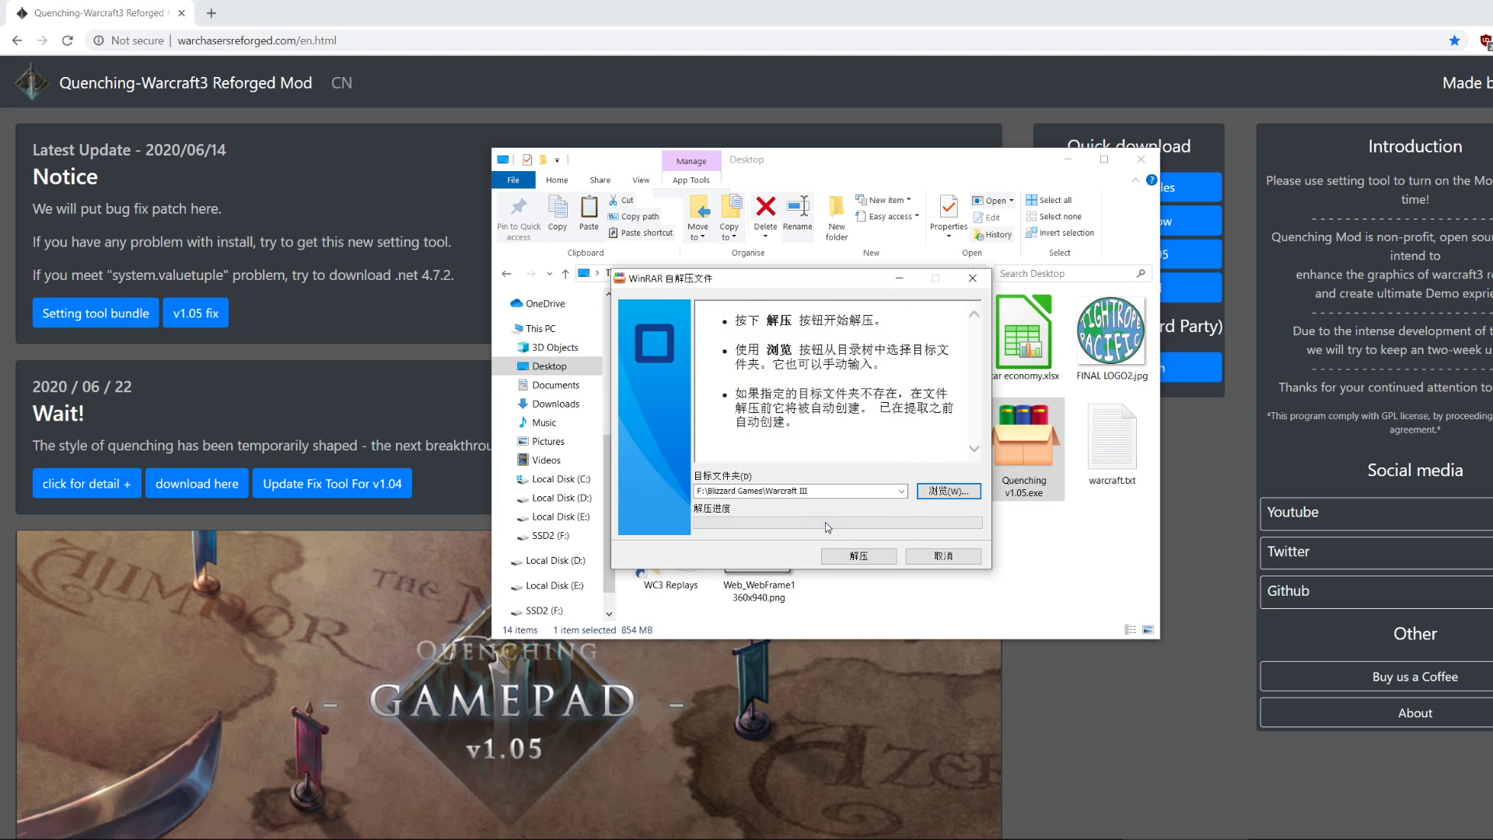
click(873, 560)
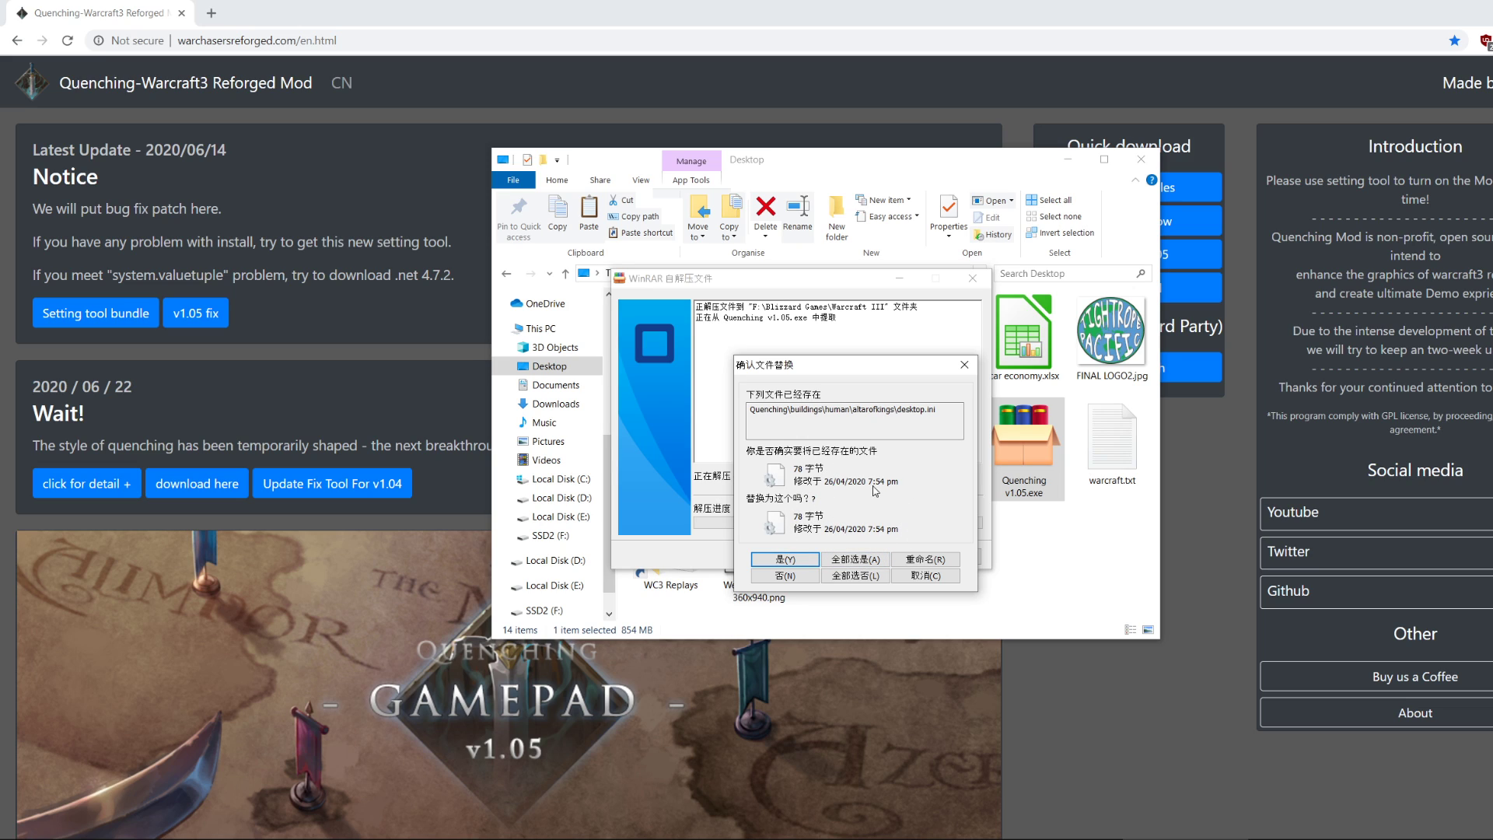
click(871, 561)
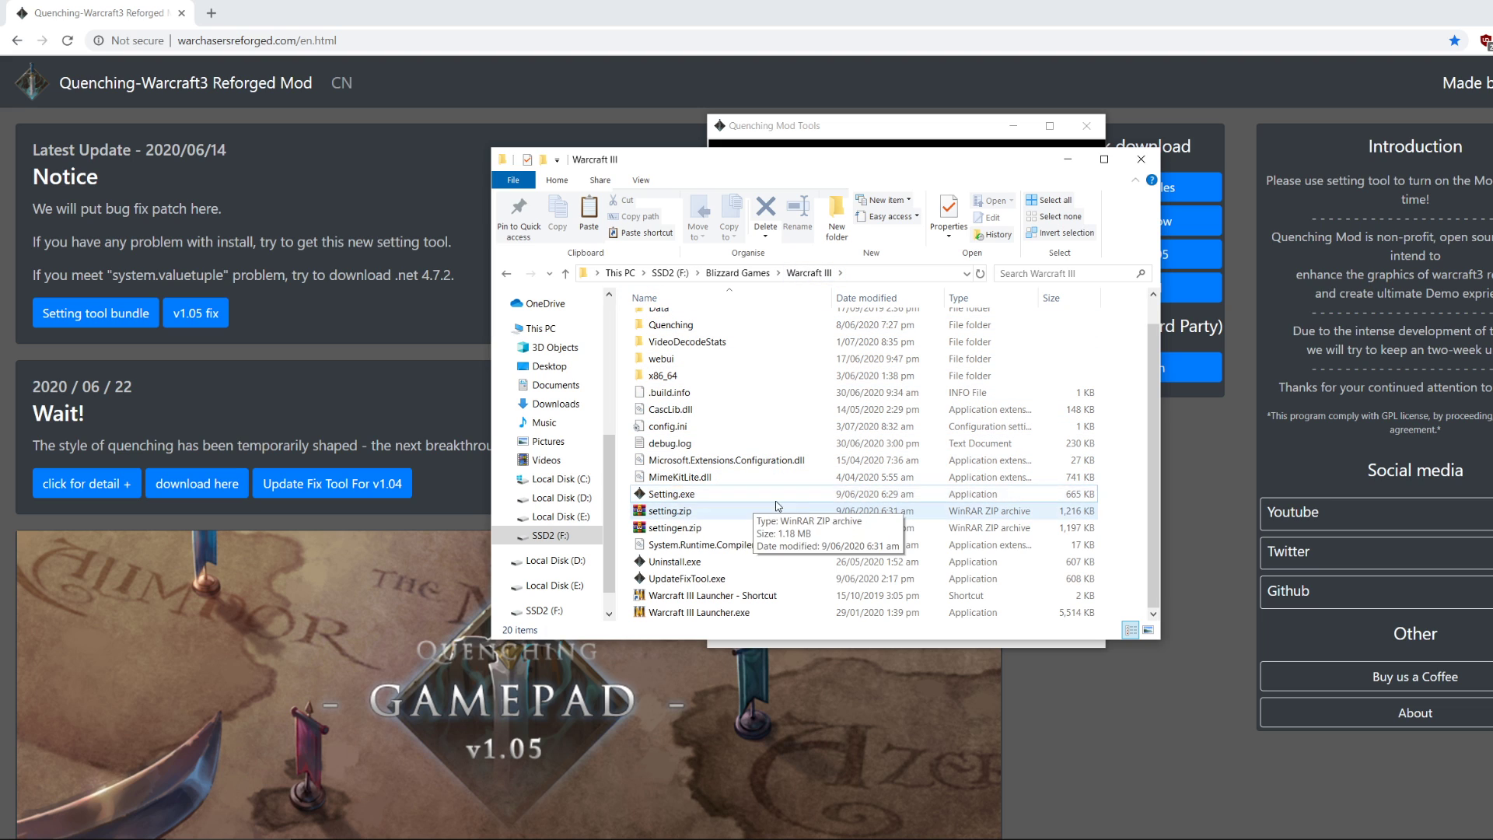
Launch Setting.exe from the Warcraft III folder and close the open Quenching Mod Tools windows.
double_click(684, 502)
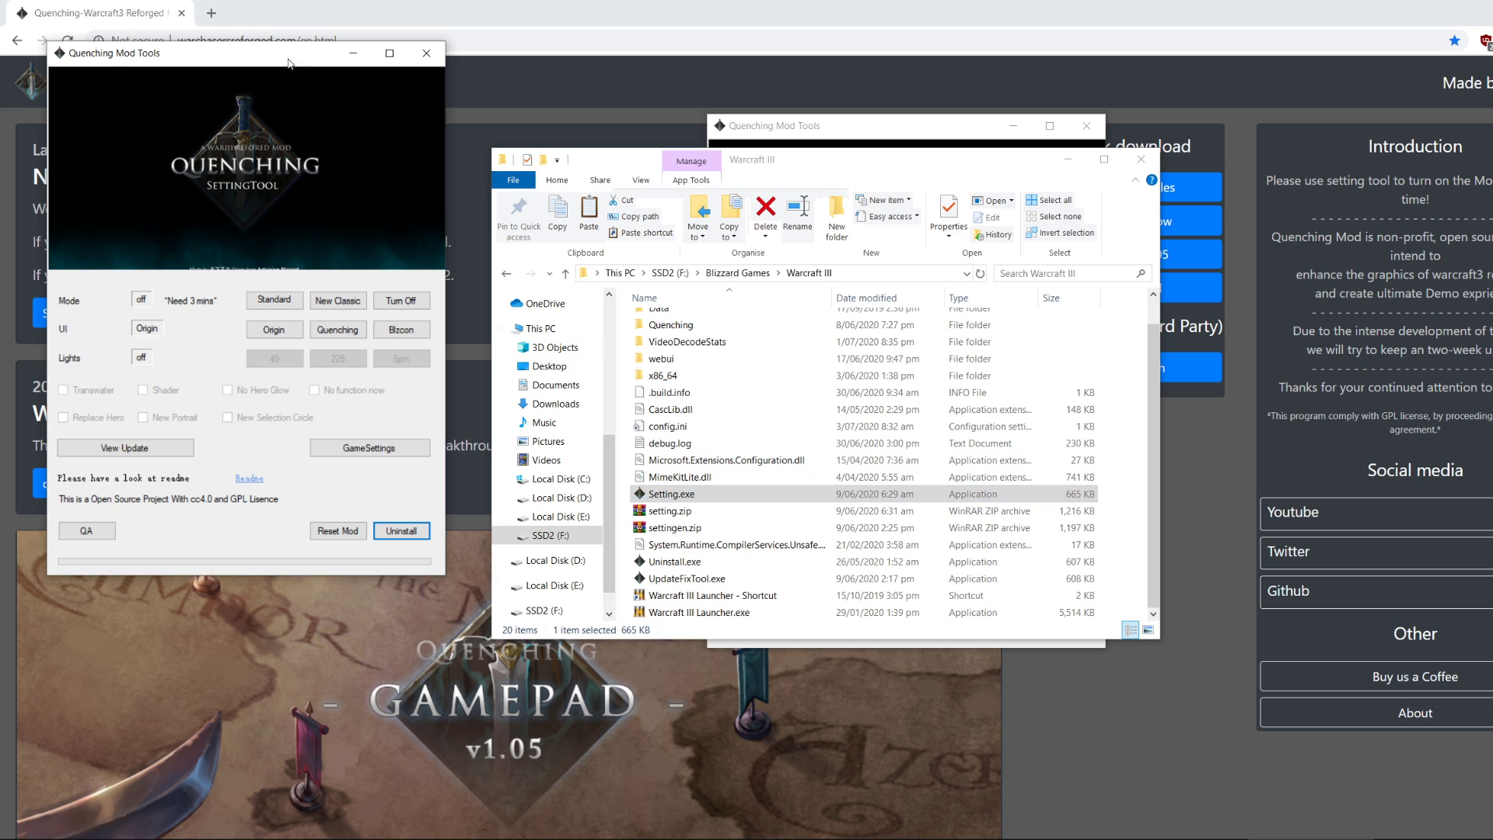
drag(287, 62, 1019, 127)
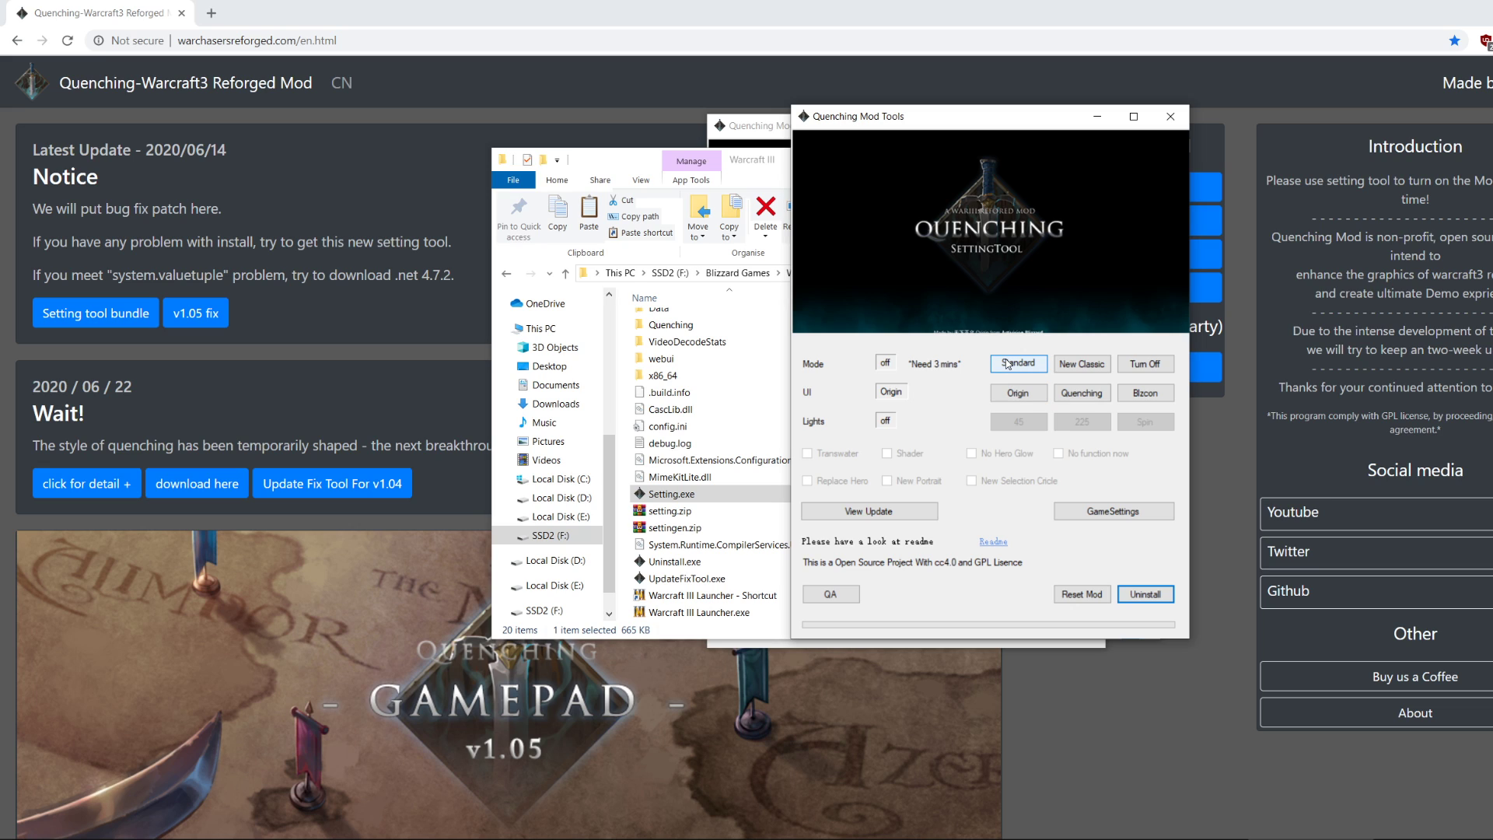
click(752, 162)
click(753, 129)
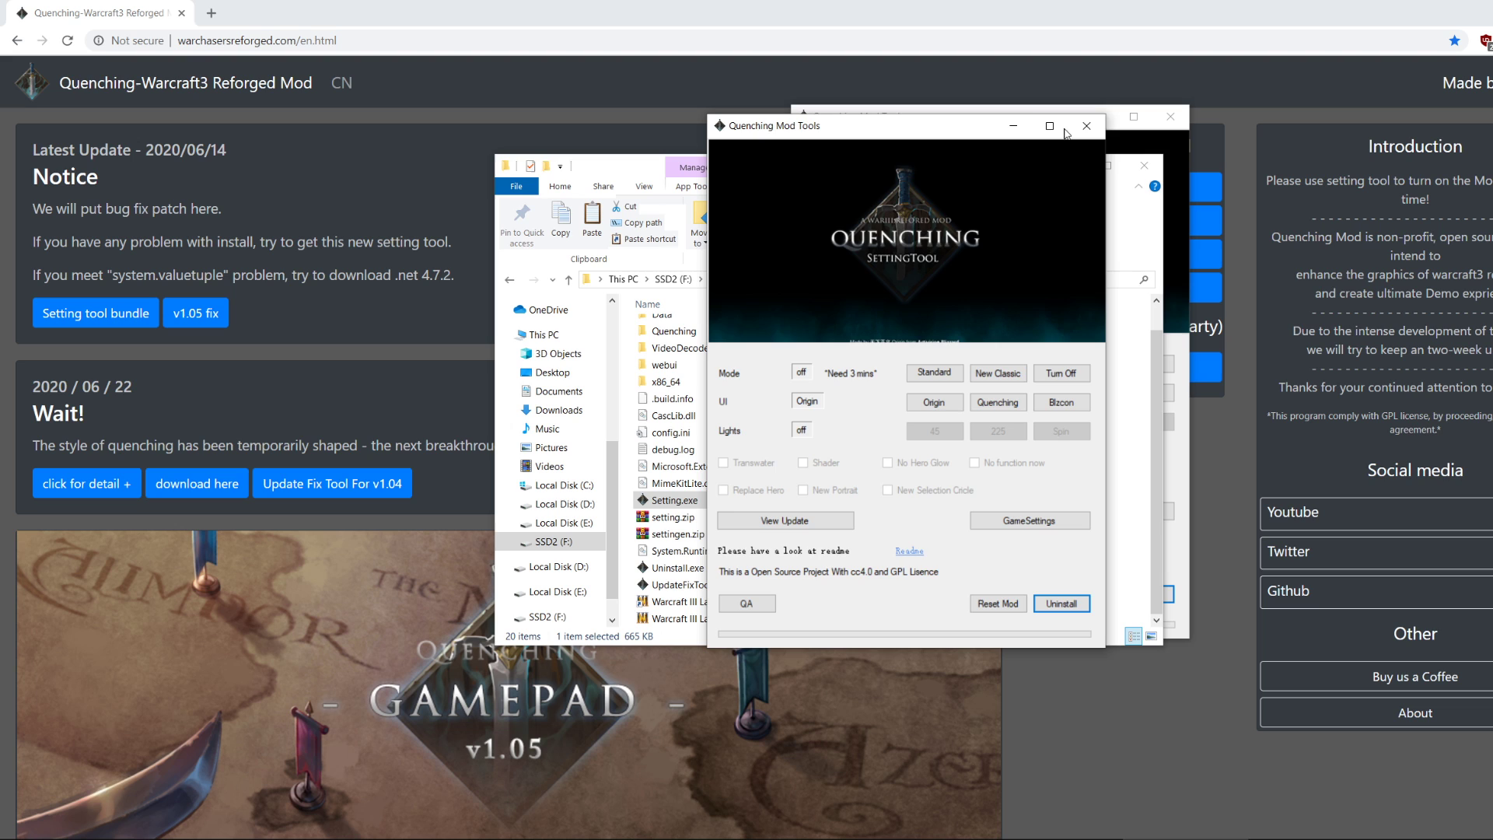
click(1086, 126)
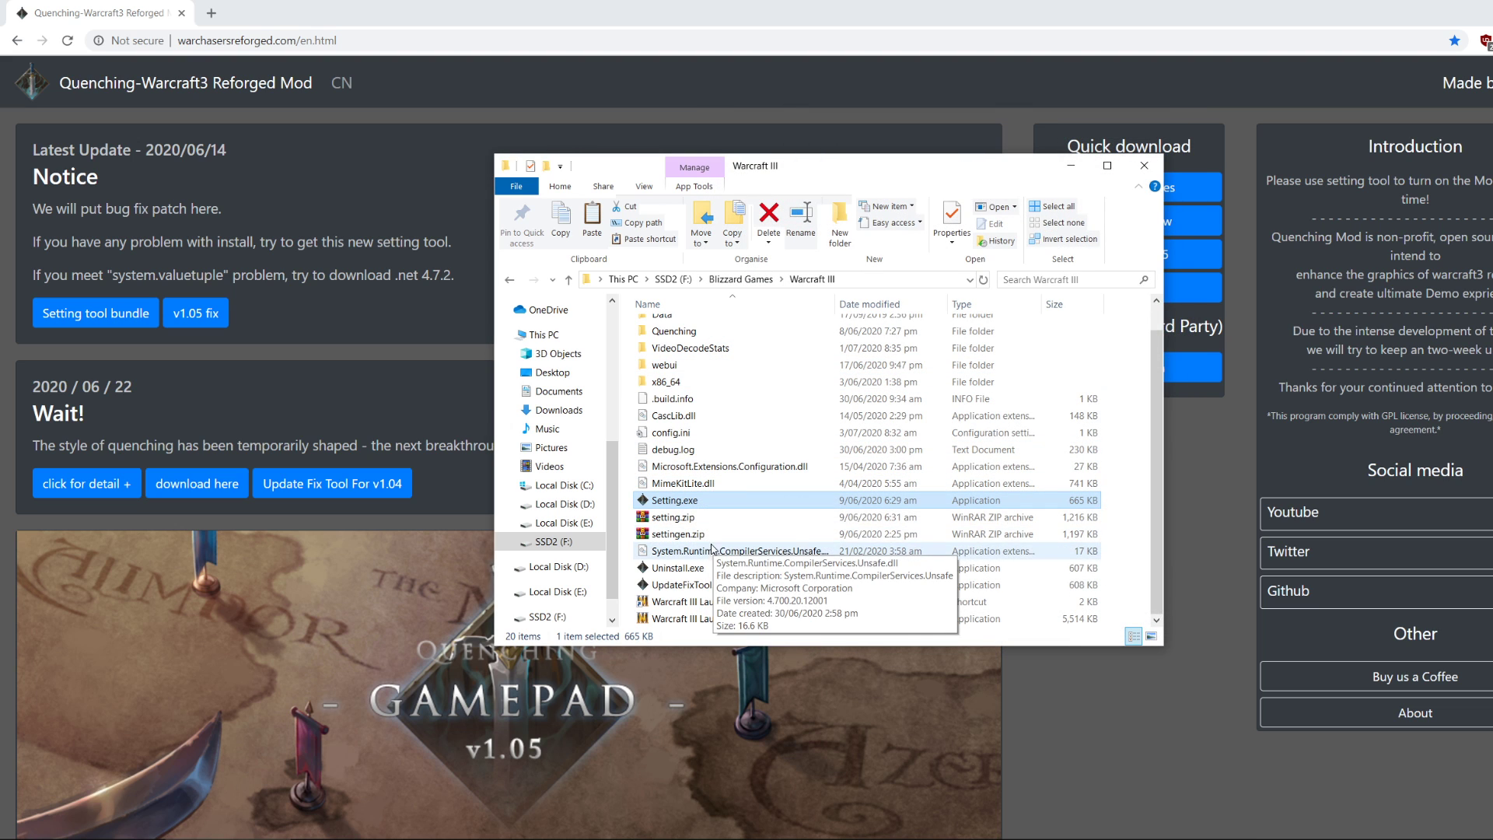
Extract all seven files from settingen.zip into the Warcraft III folder, replacing the existing files.
double_click(690, 520)
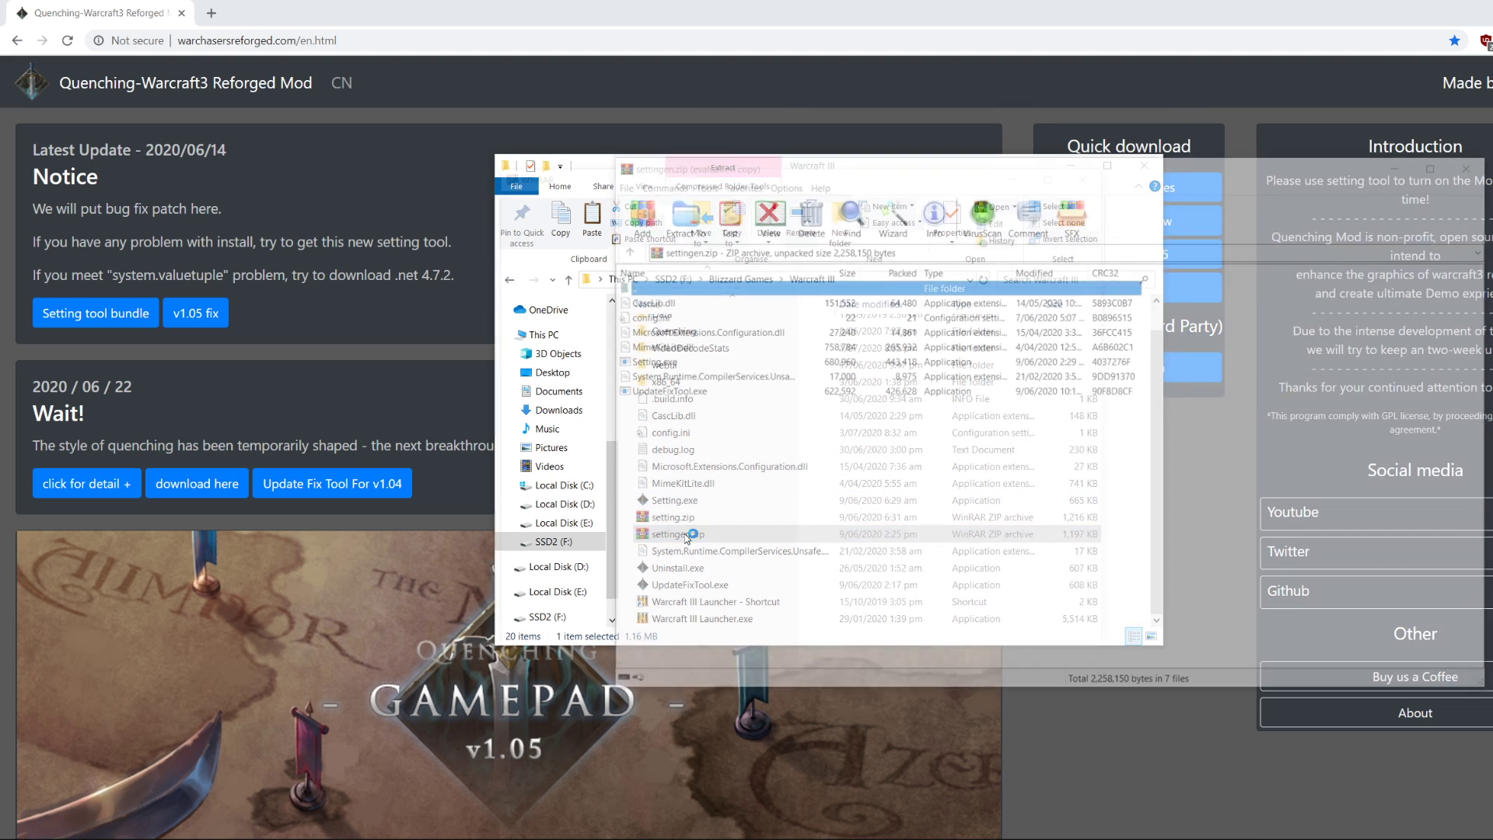
drag(1011, 153, 1267, 152)
drag(967, 454, 626, 436)
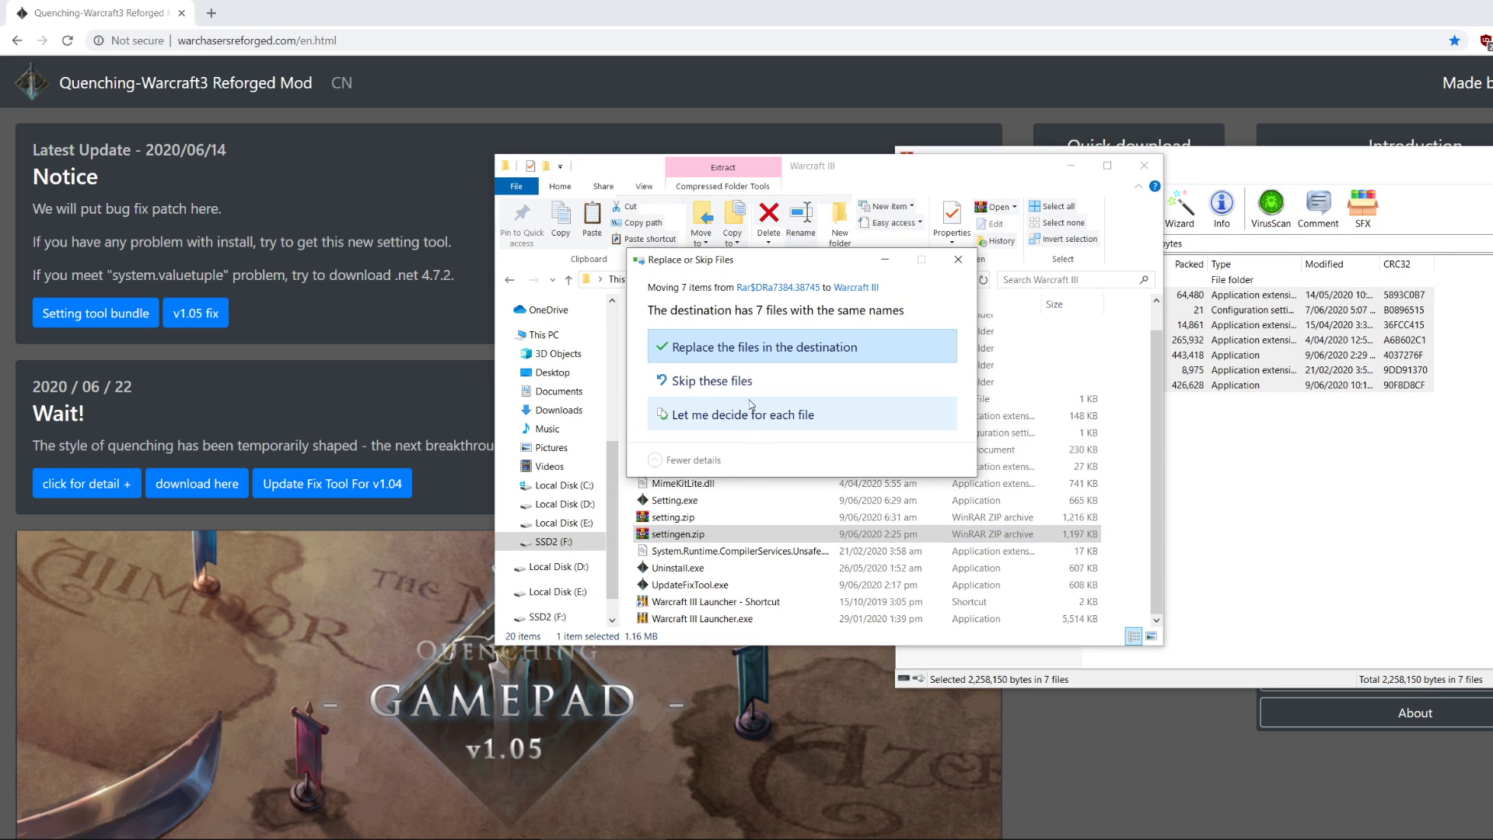
click(780, 347)
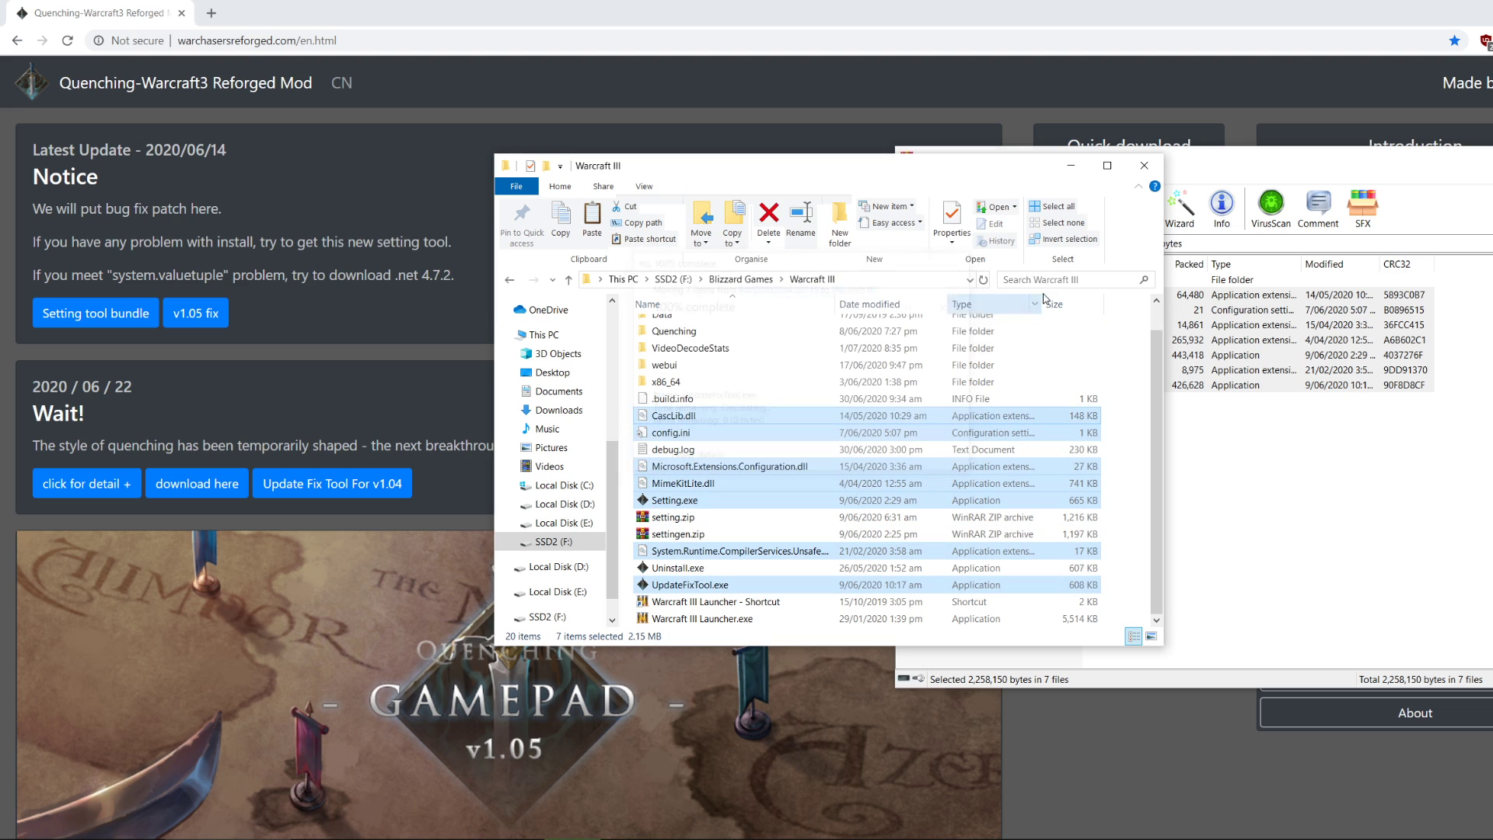
Launch the newly extracted Setting.exe and move its window over the Warcraft III folder.
click(1173, 184)
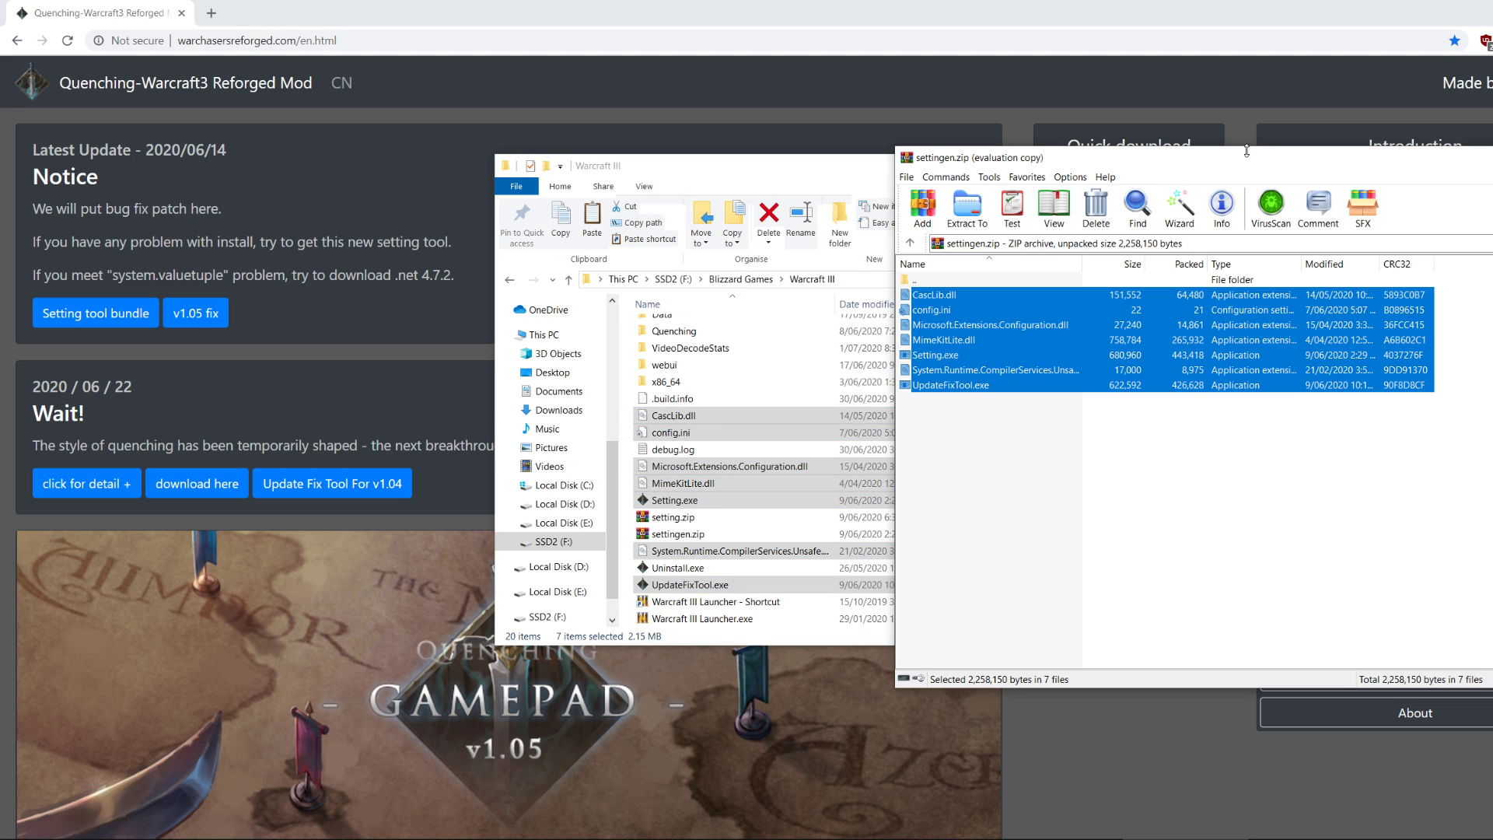
click(955, 358)
click(740, 502)
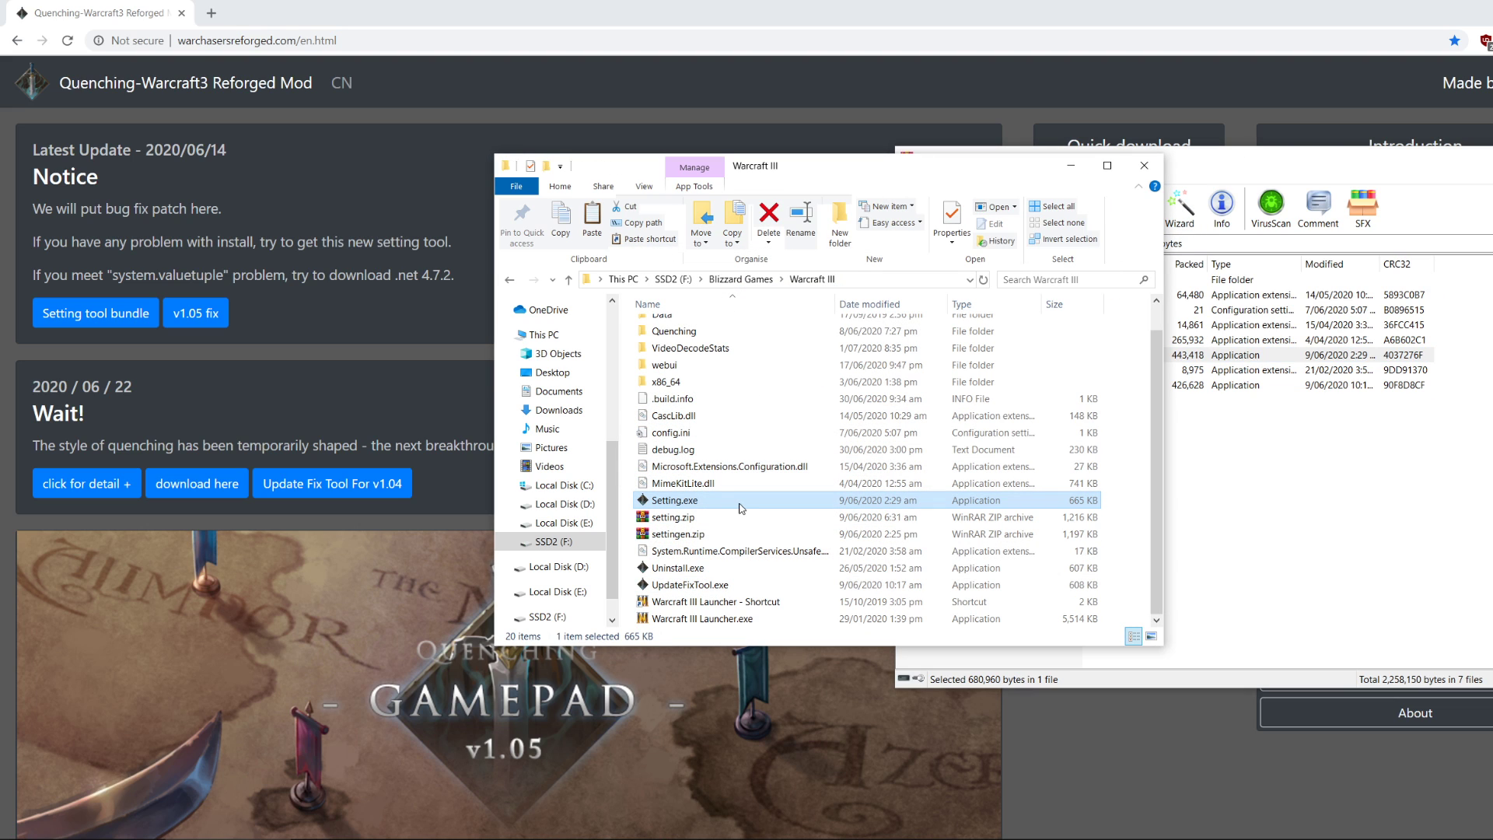
double_click(713, 506)
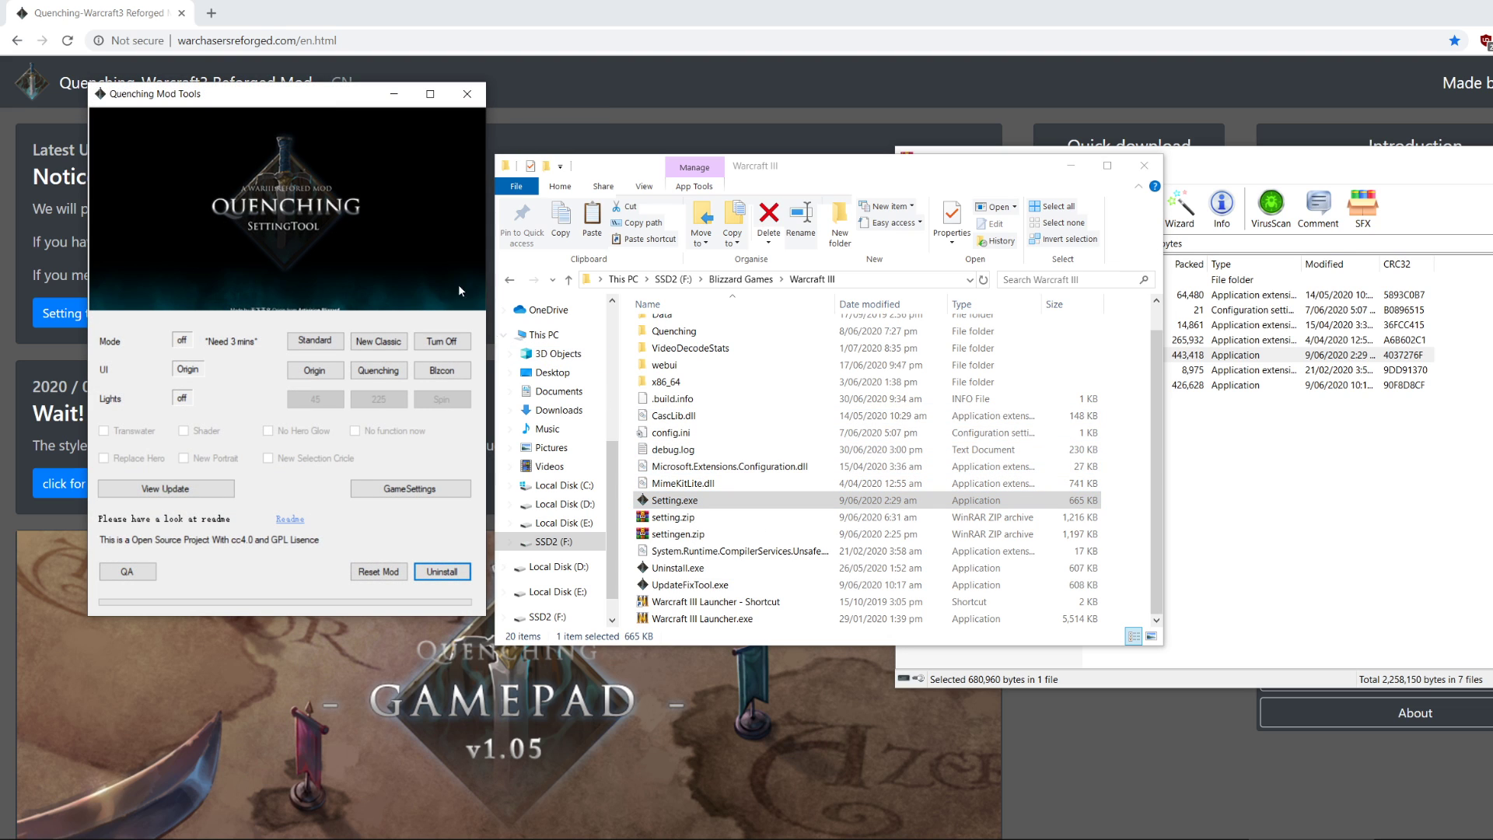
drag(336, 94, 960, 132)
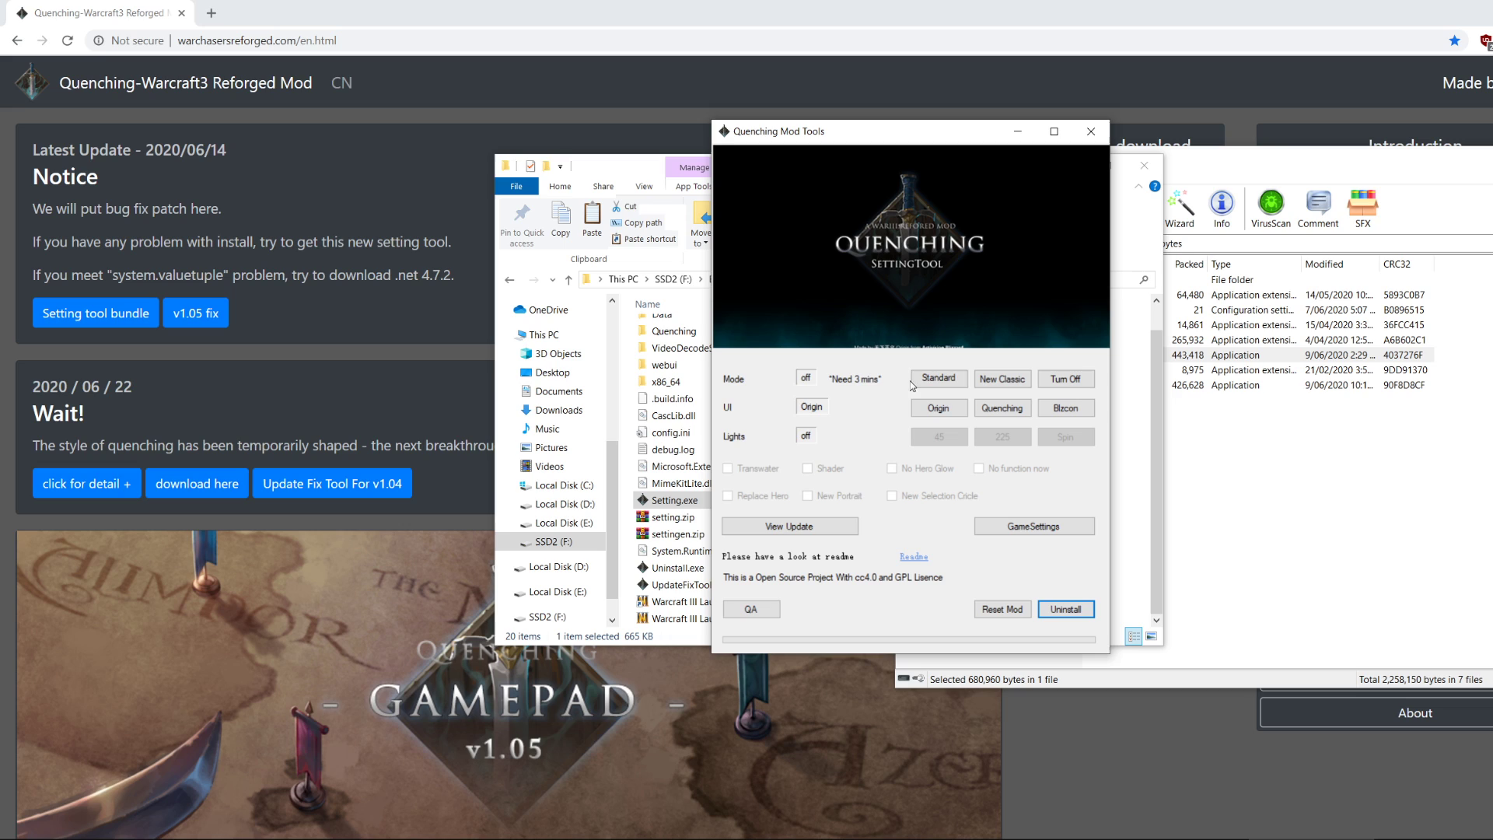
Apply the Standard mode in the Quenching setting tool and close the tool when installation finishes.
click(937, 382)
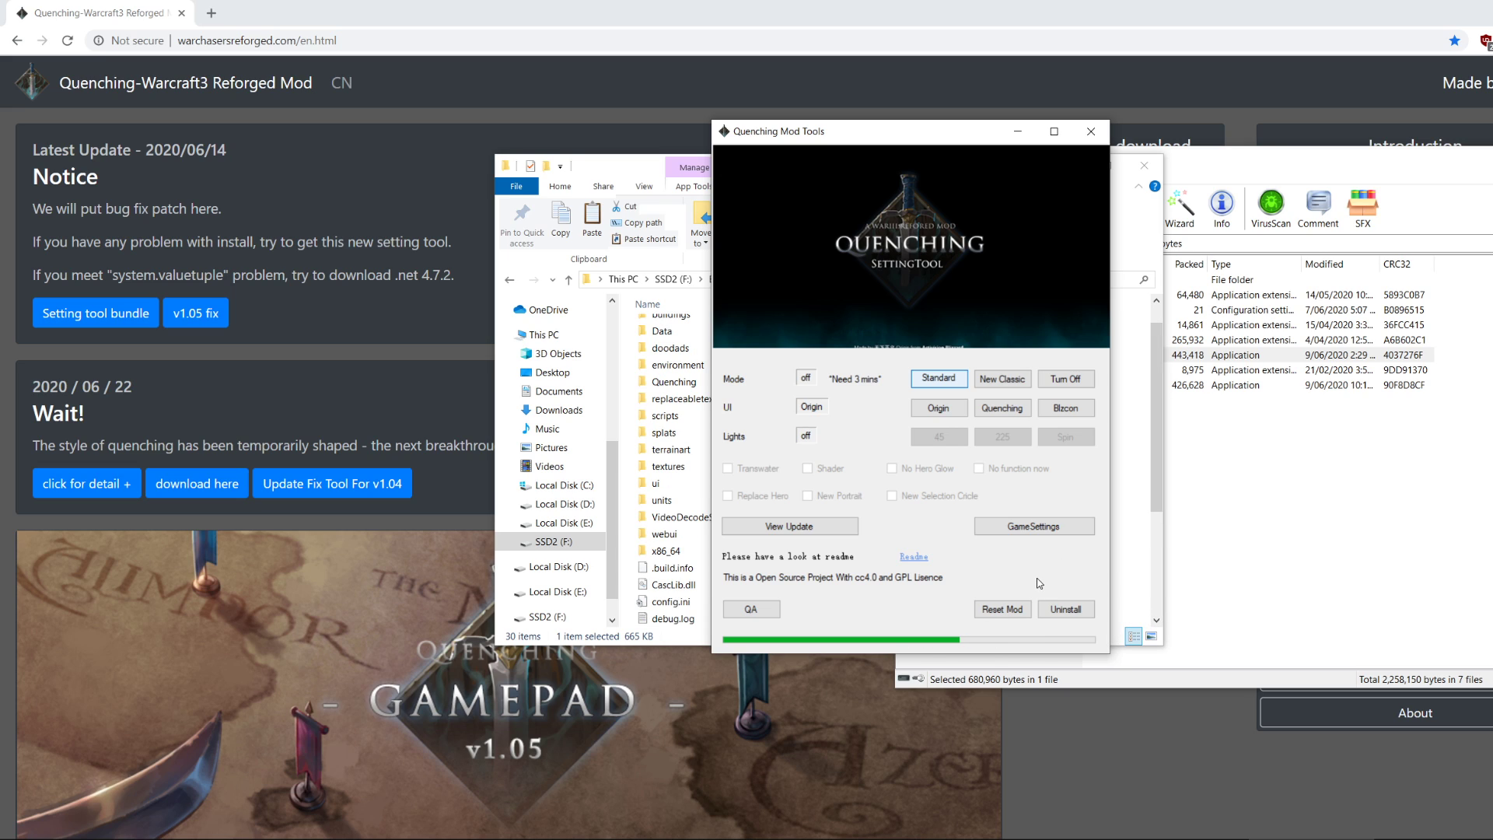
click(812, 475)
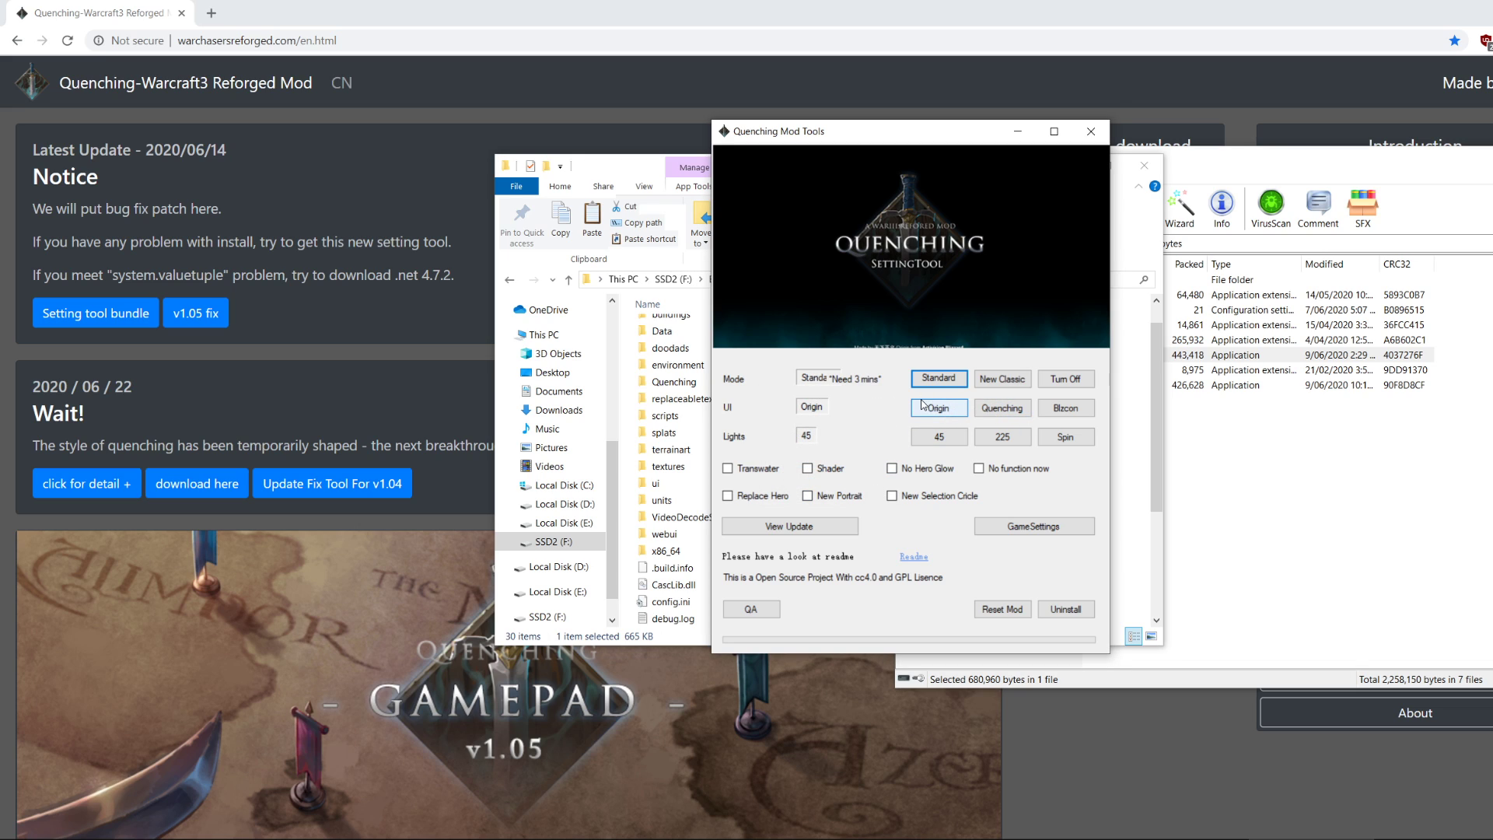
click(1003, 413)
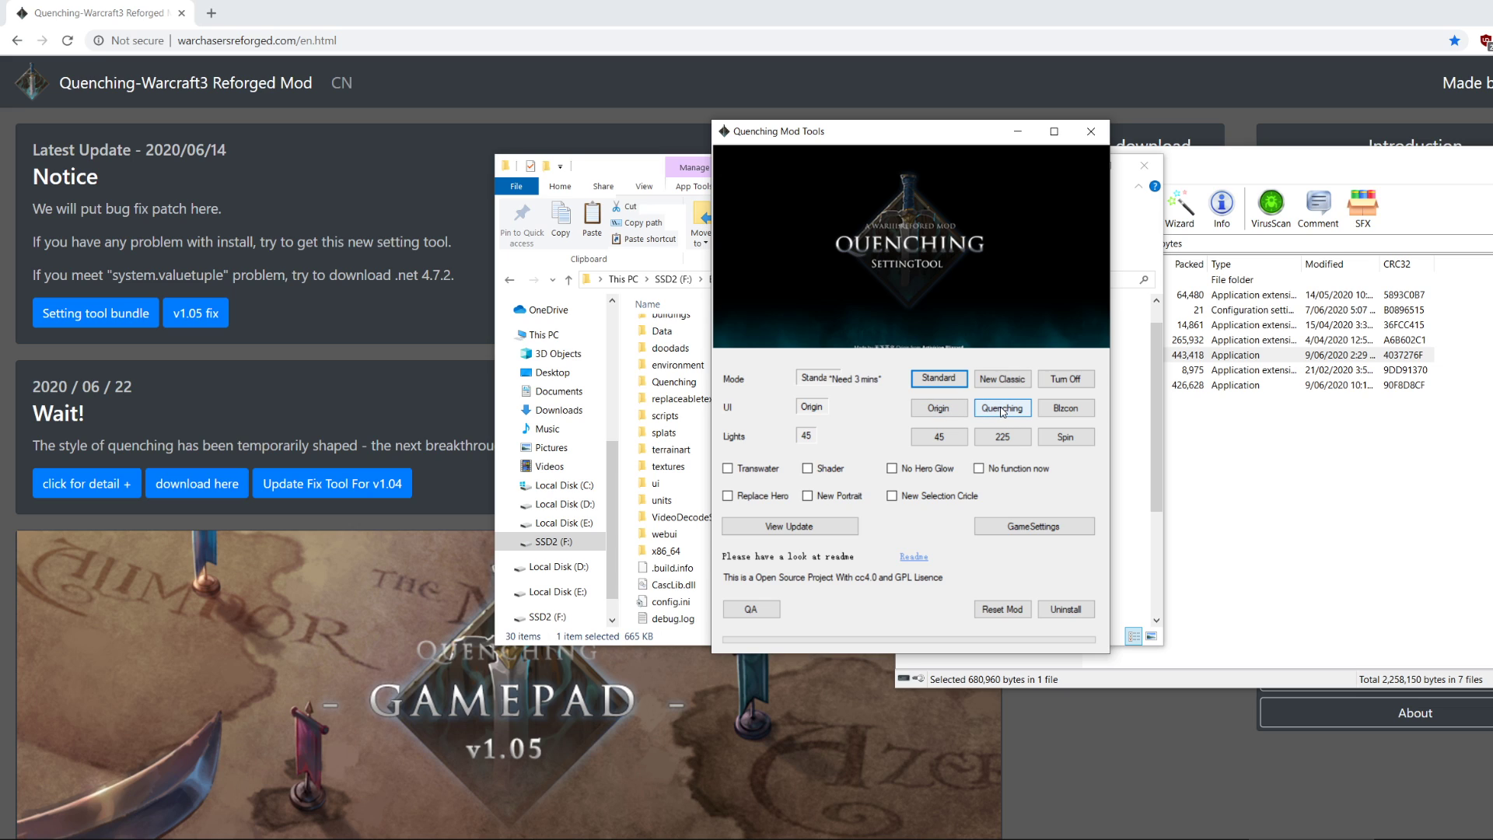
click(1092, 140)
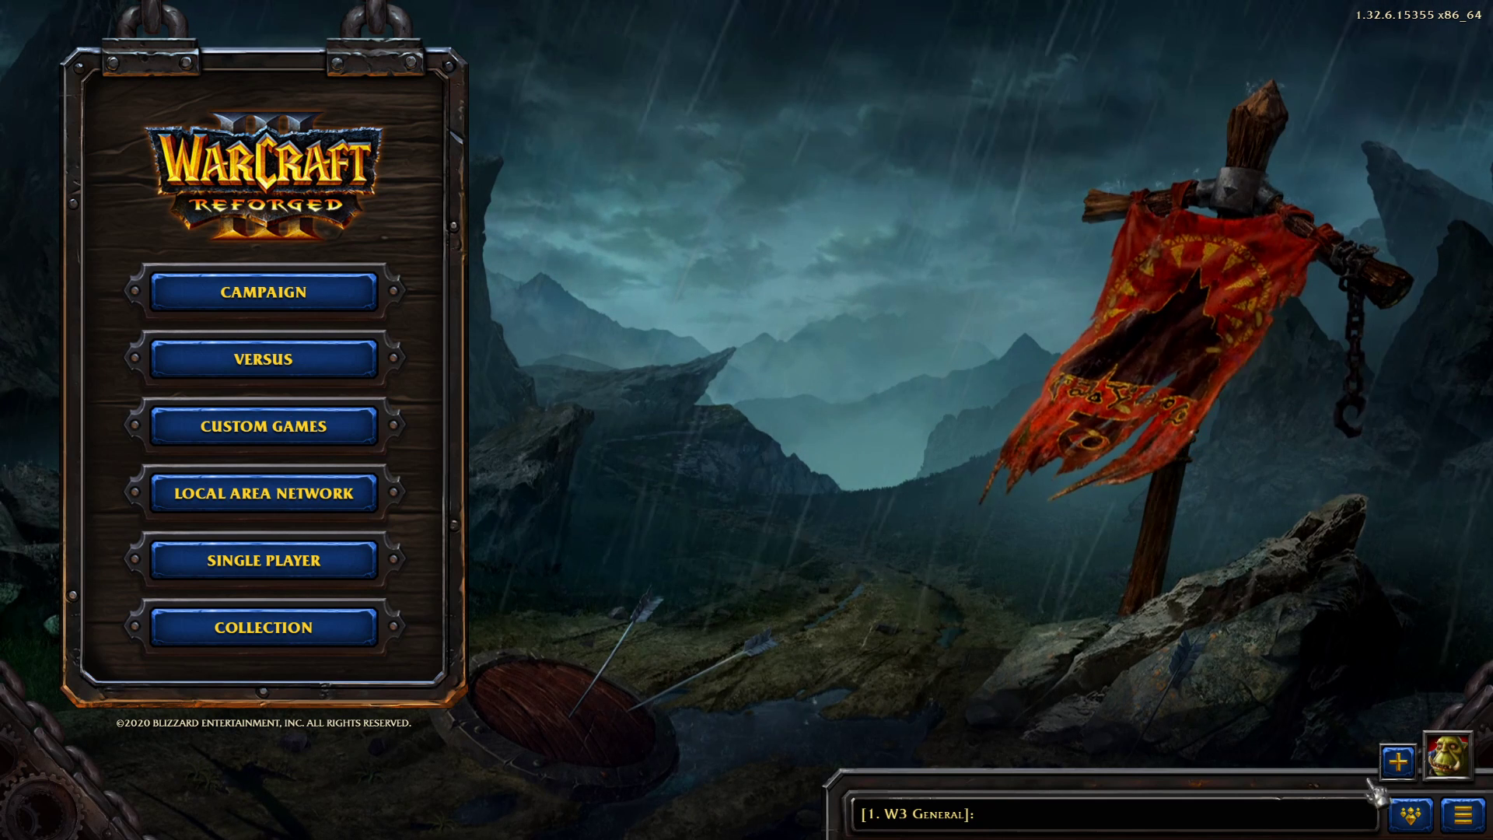
Review the Preset Keybindings choices in Warcraft III's Input options and return to the main menu.
key(Escape)
click(777, 313)
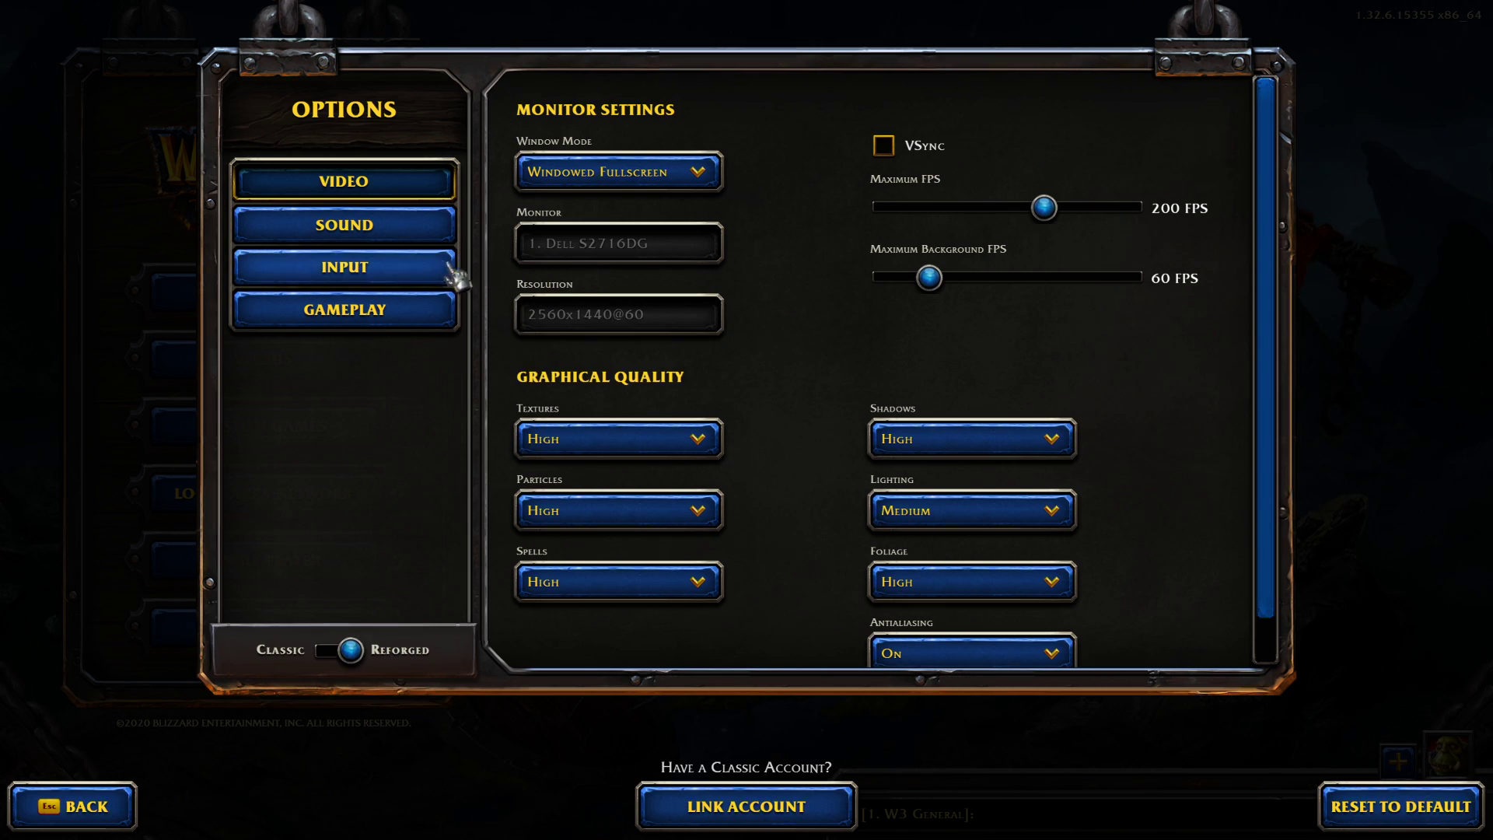
click(426, 278)
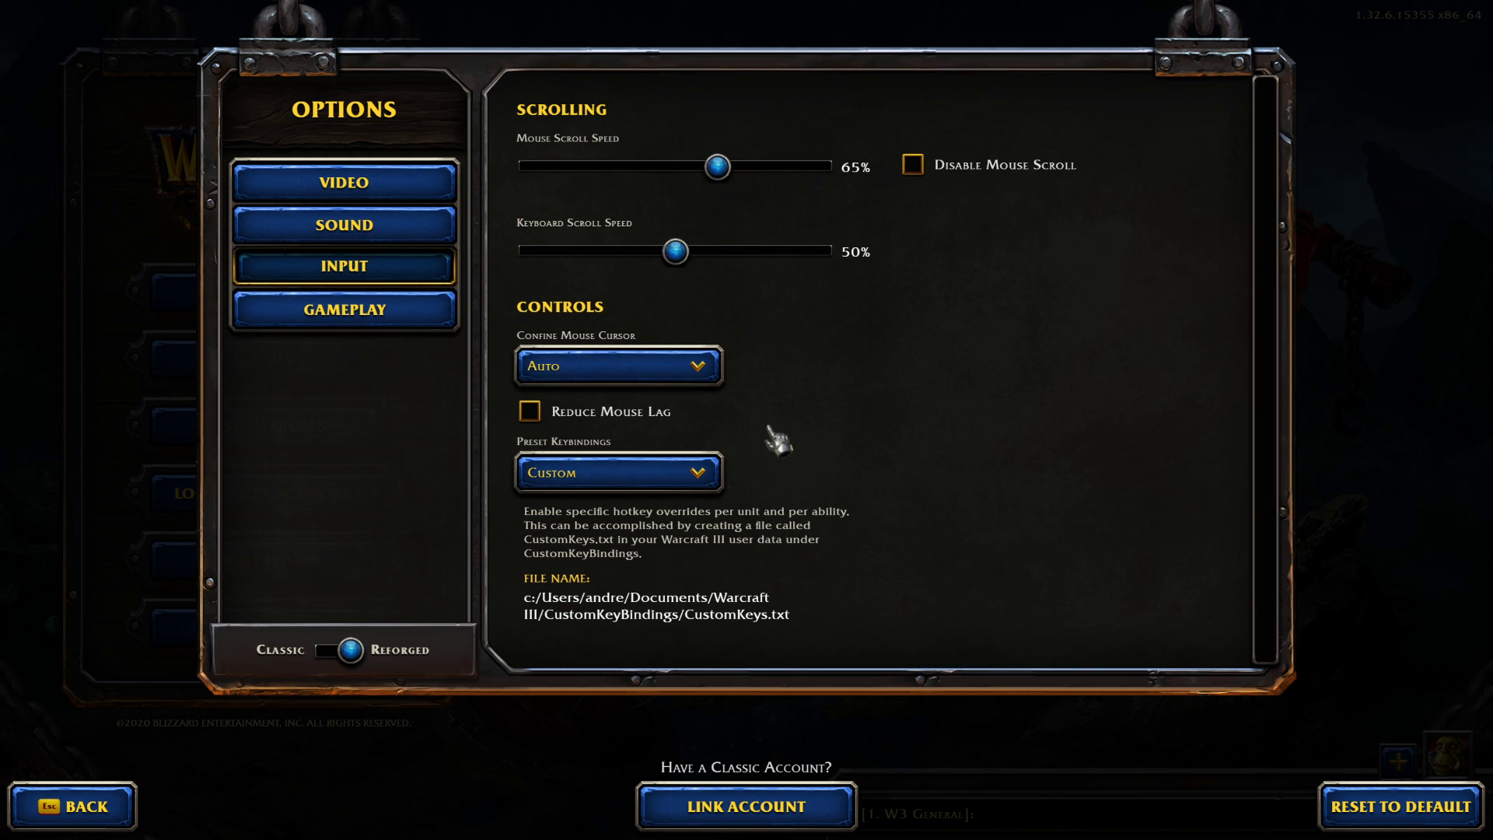
click(597, 466)
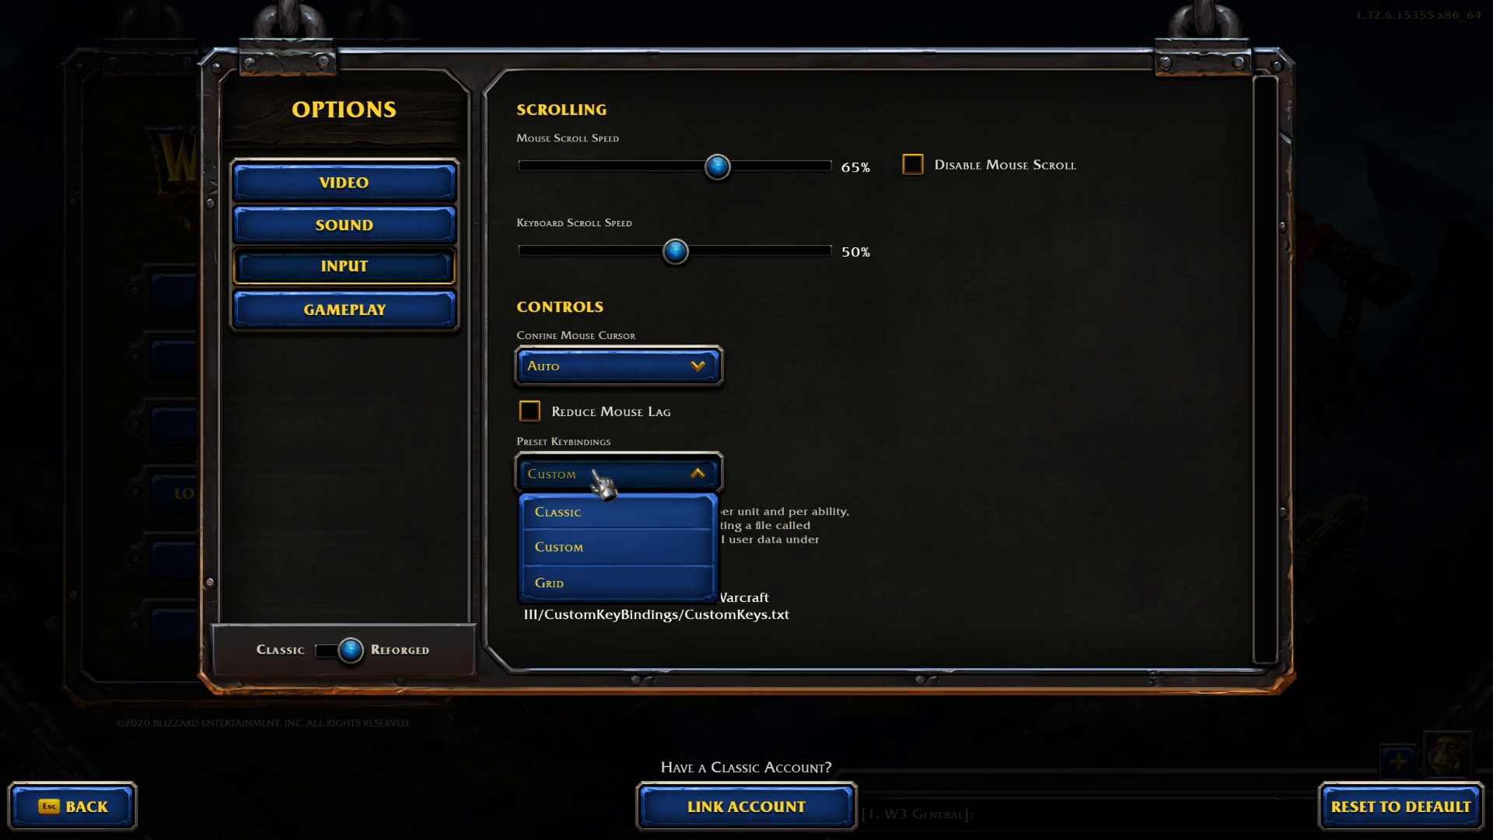
click(641, 474)
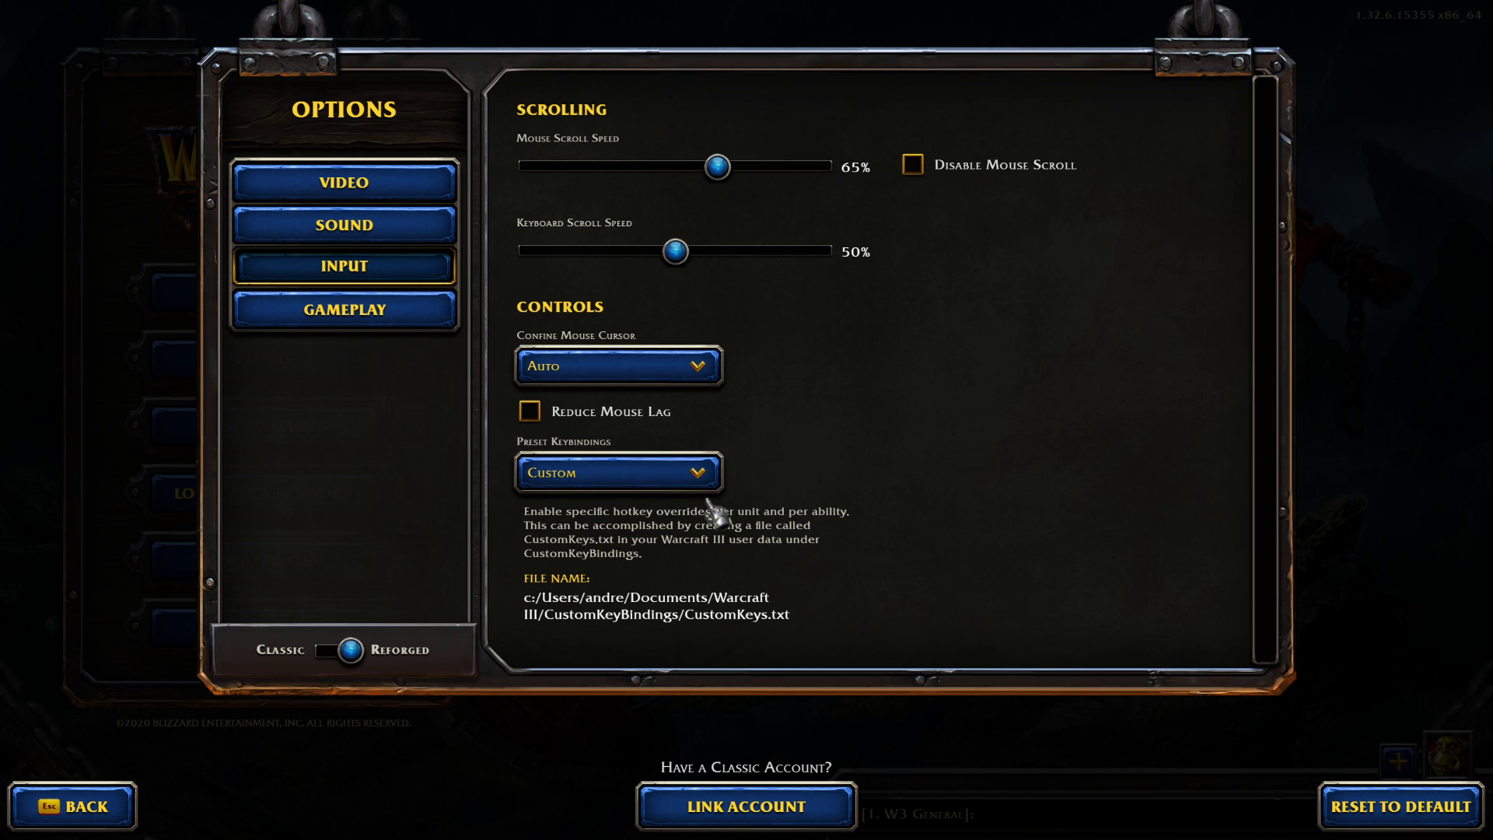
click(603, 476)
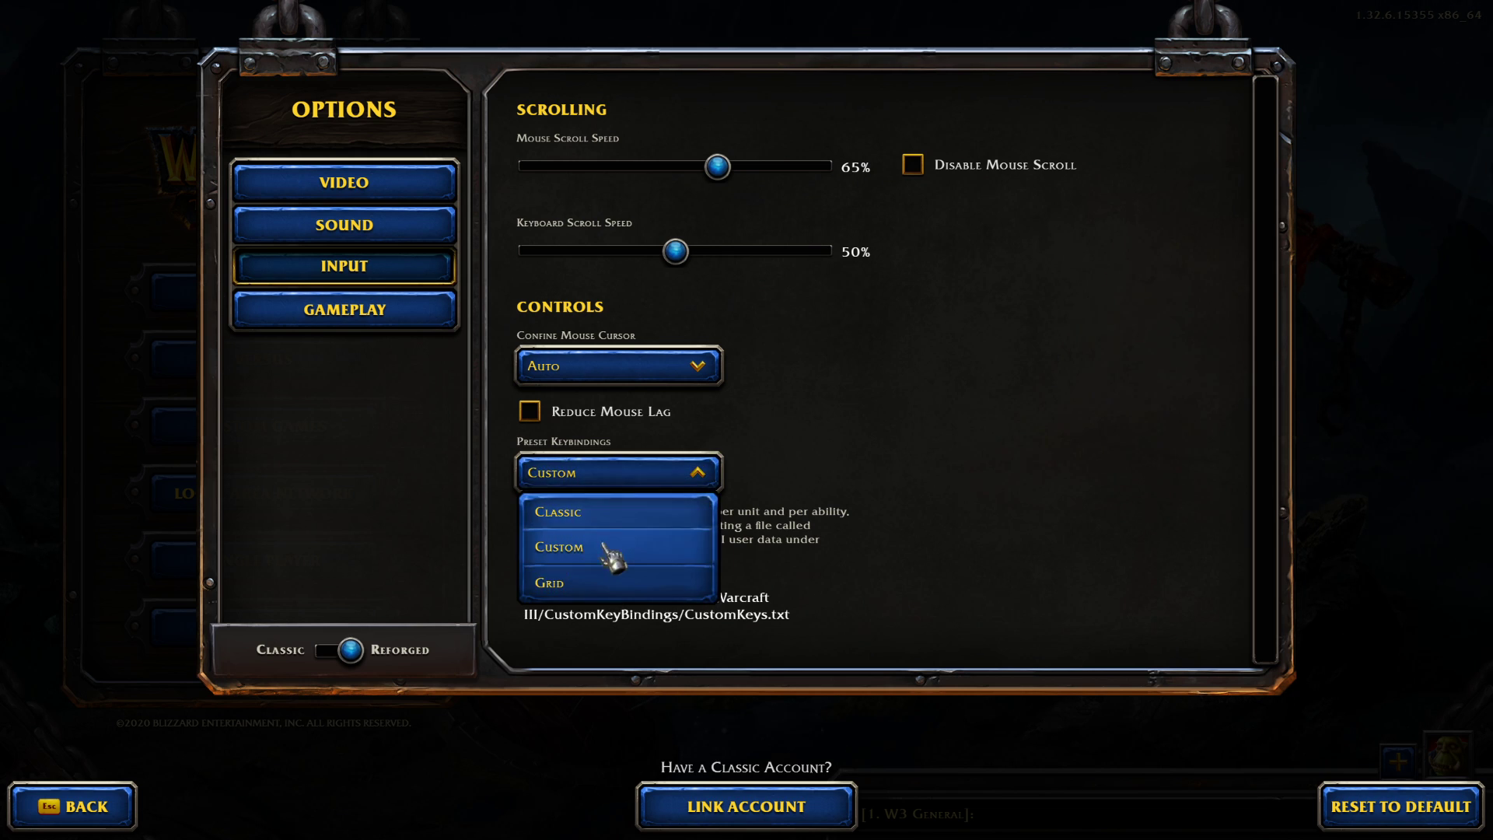
click(691, 473)
click(117, 806)
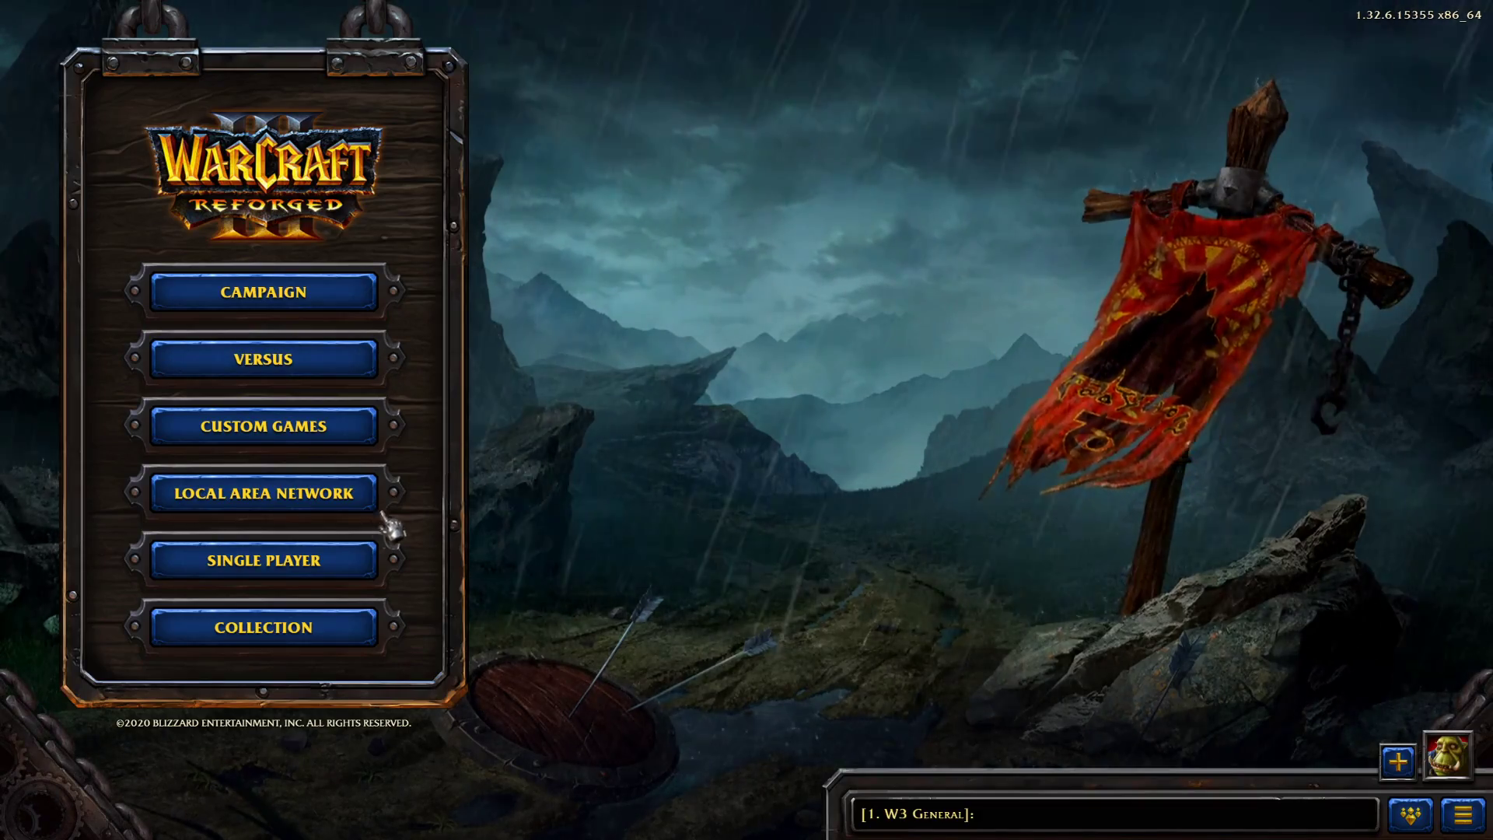
Start a single-player custom game on the Booty Bay map.
click(381, 563)
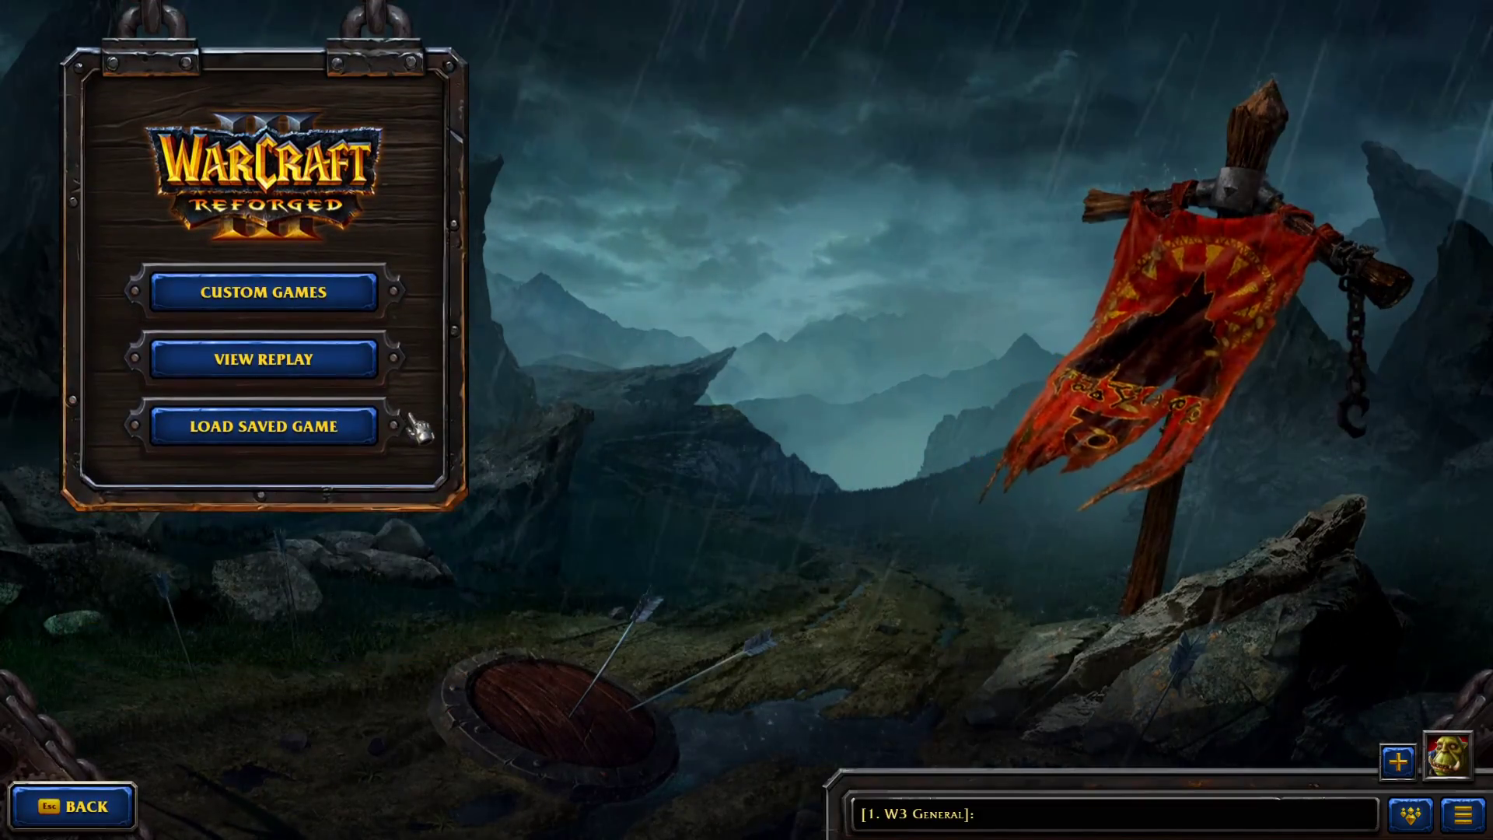
click(401, 294)
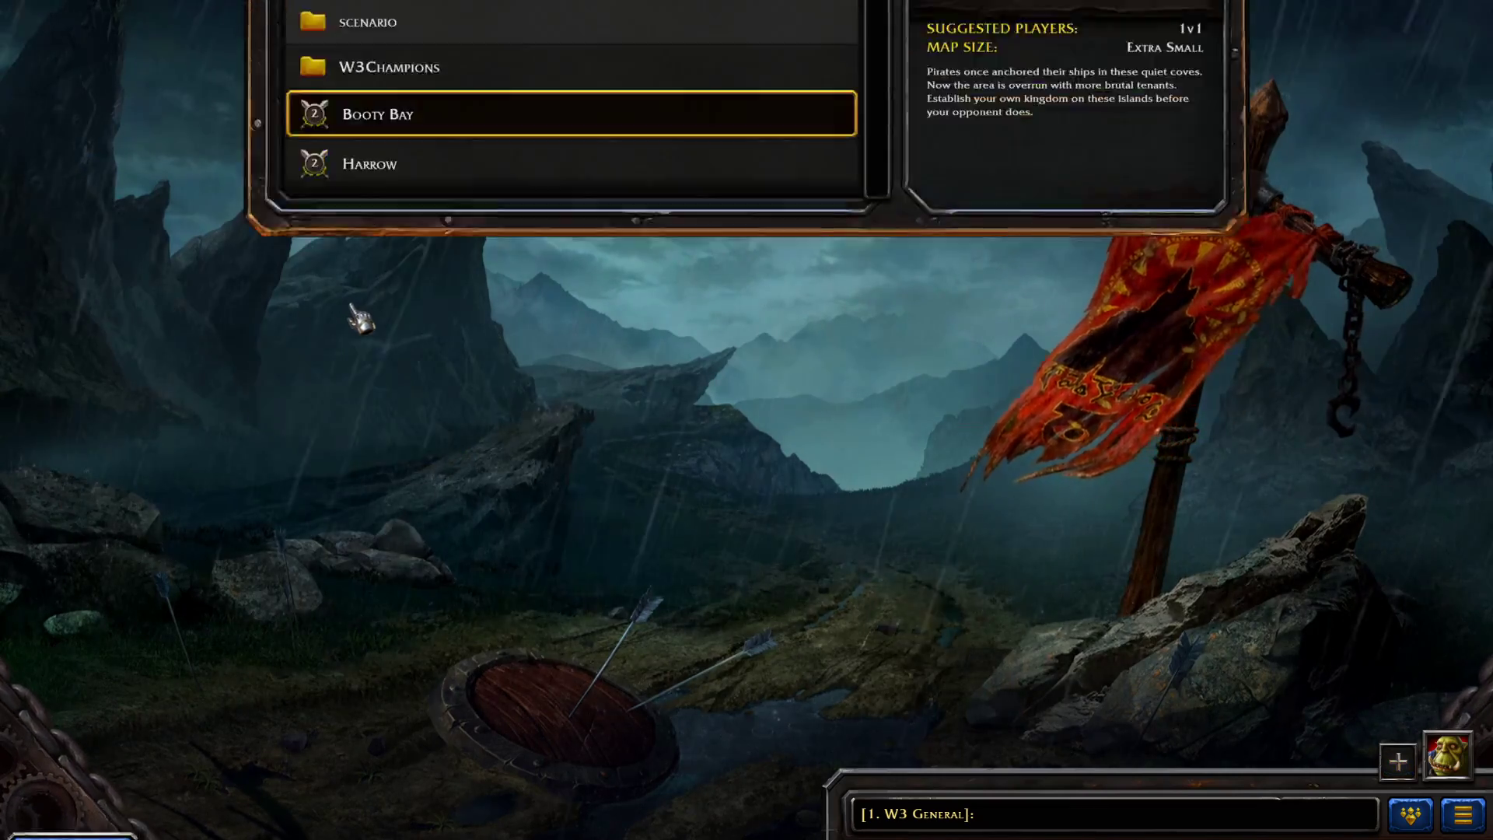
click(1103, 416)
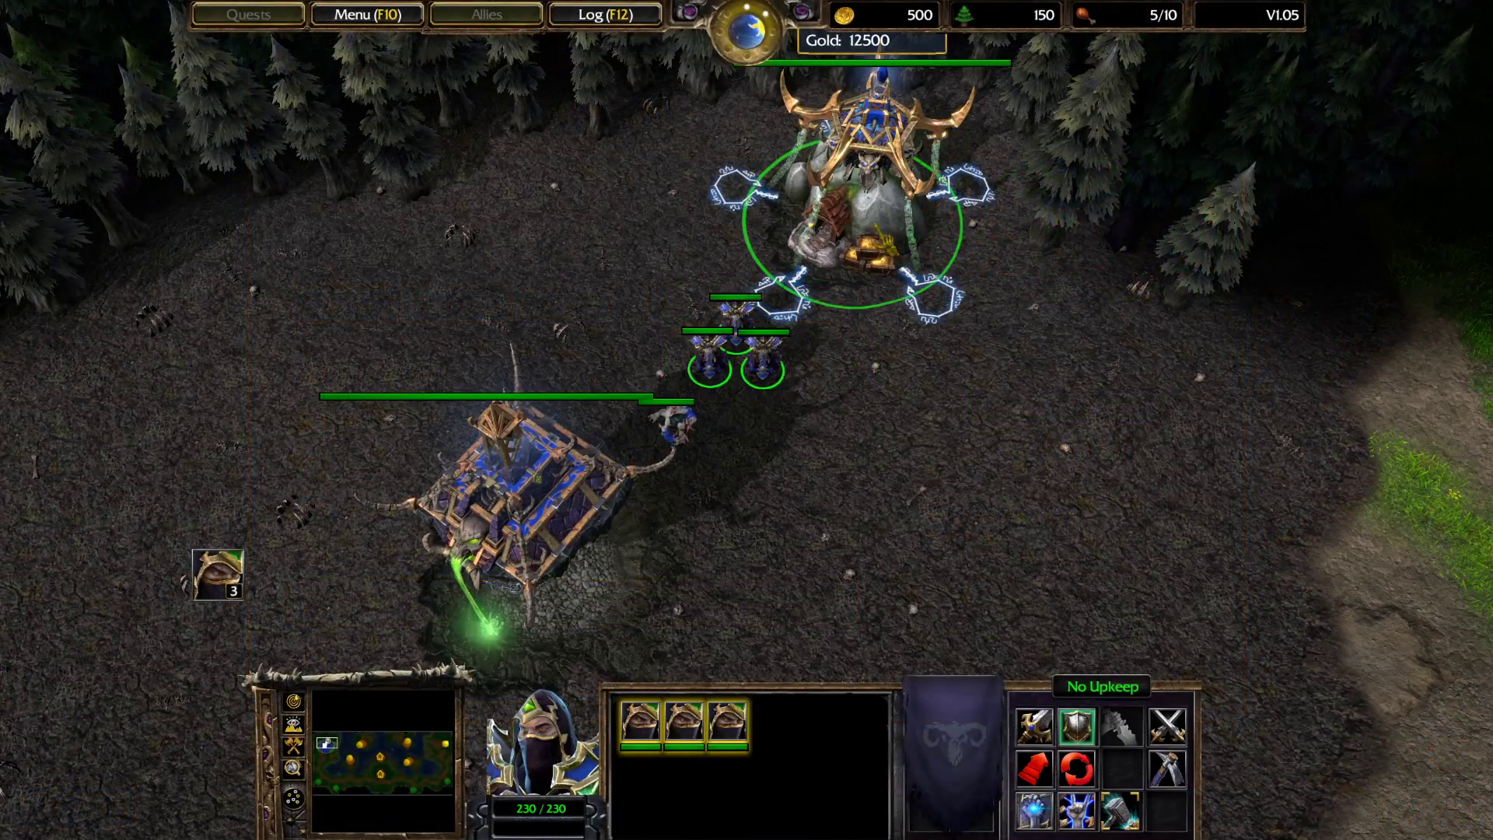
Train an Acolyte at the Necropolis and look around the base.
click(513, 502)
click(1034, 728)
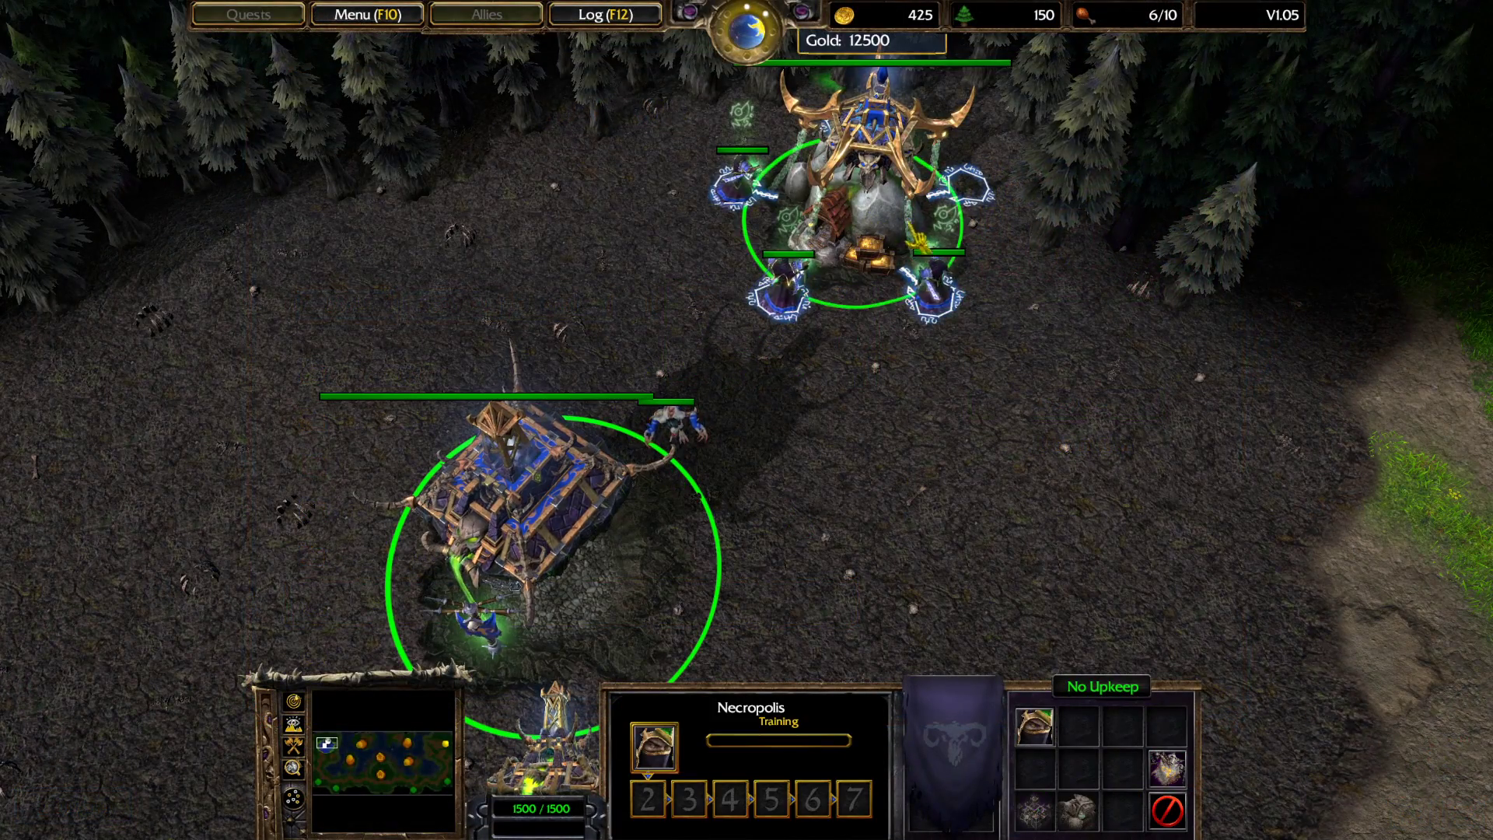
key(Down)
key(Right)
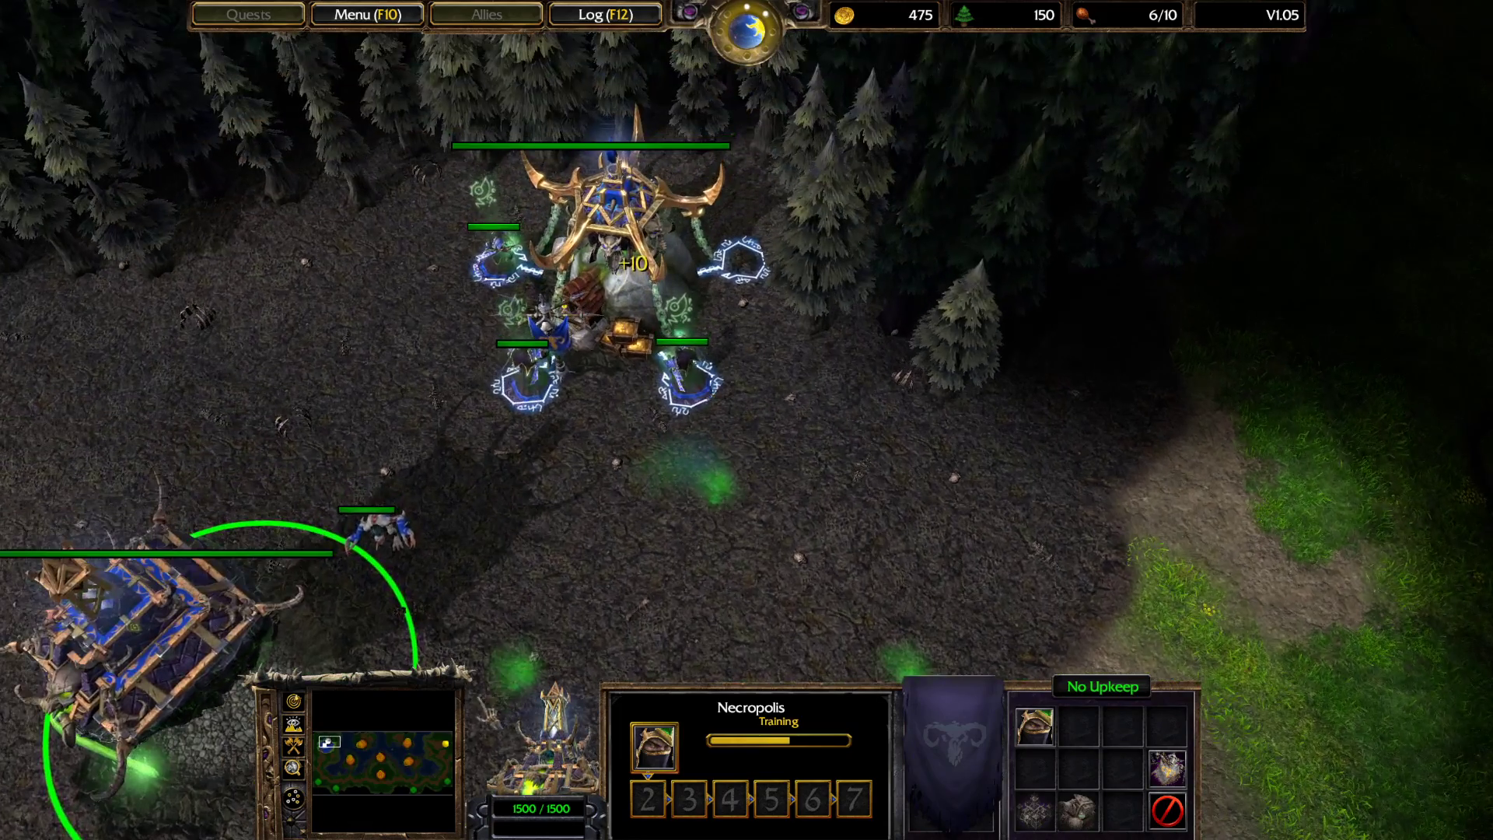
Examine the Necropolis, the Haunted Gold Mine and the surrounding forest, and select an Acolyte at the mine.
key(Left)
key(Down)
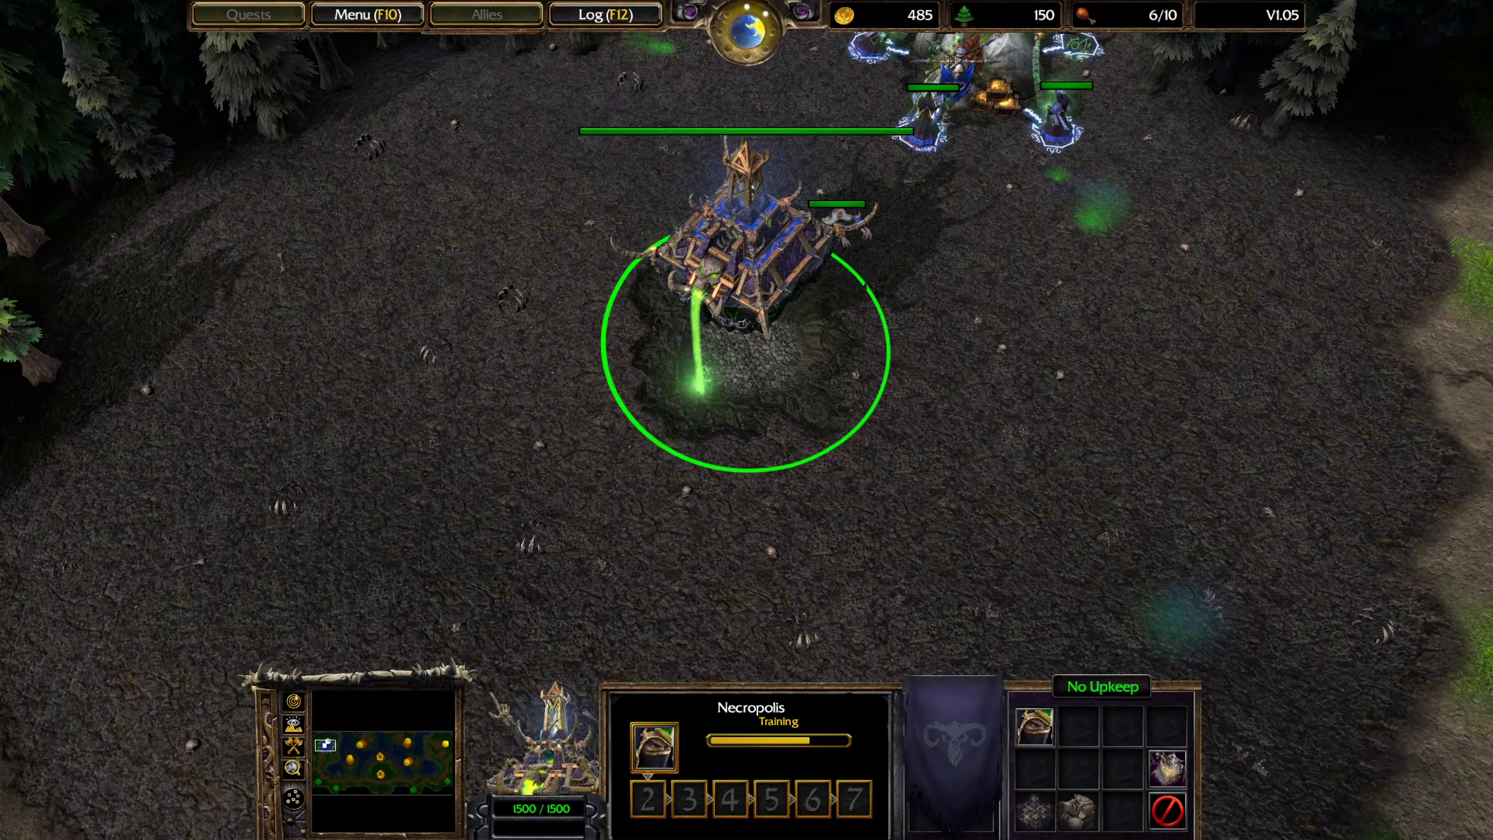
key(Up)
key(Right)
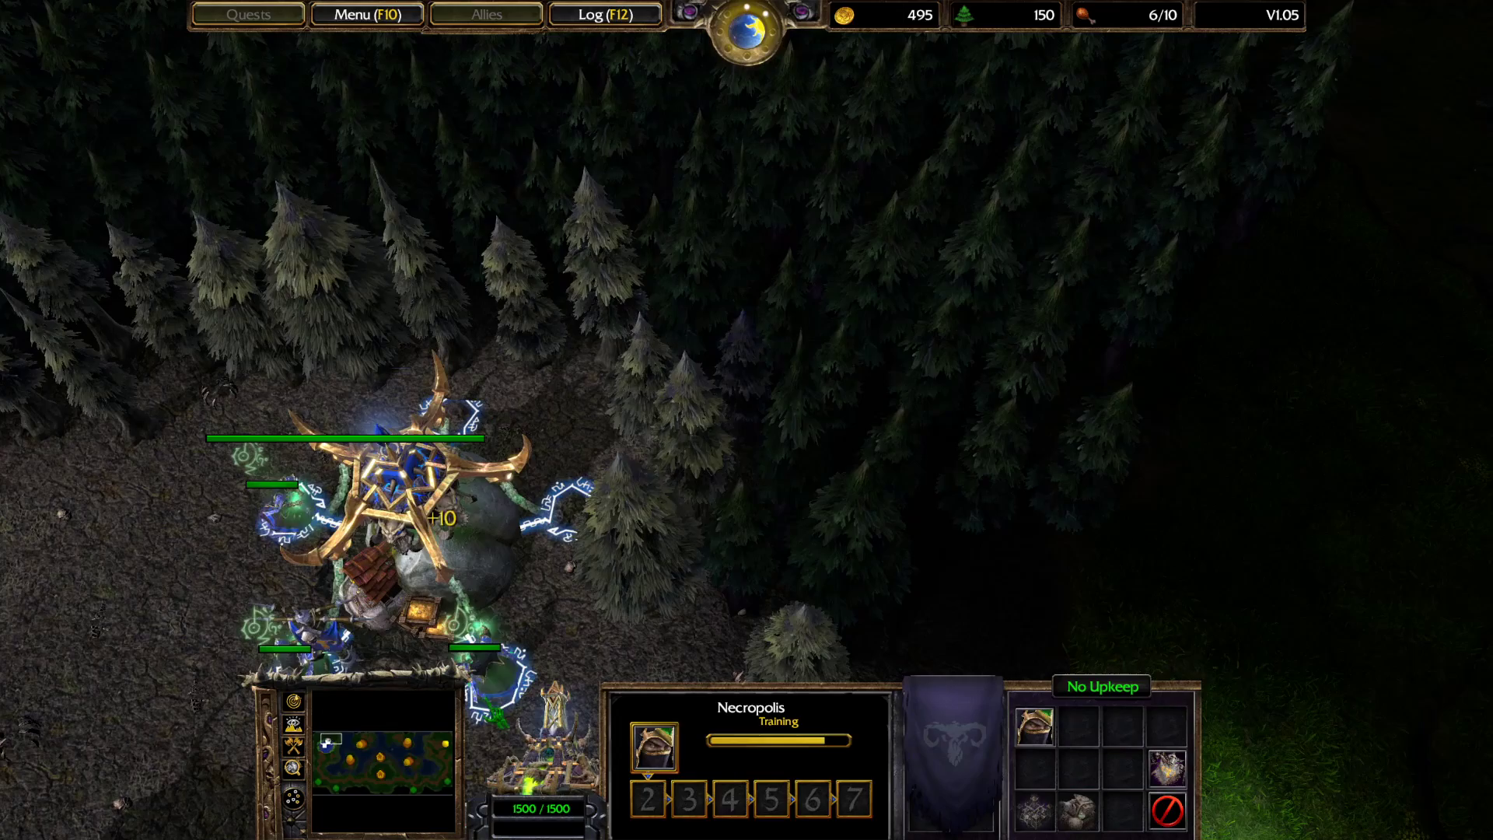
click(315, 661)
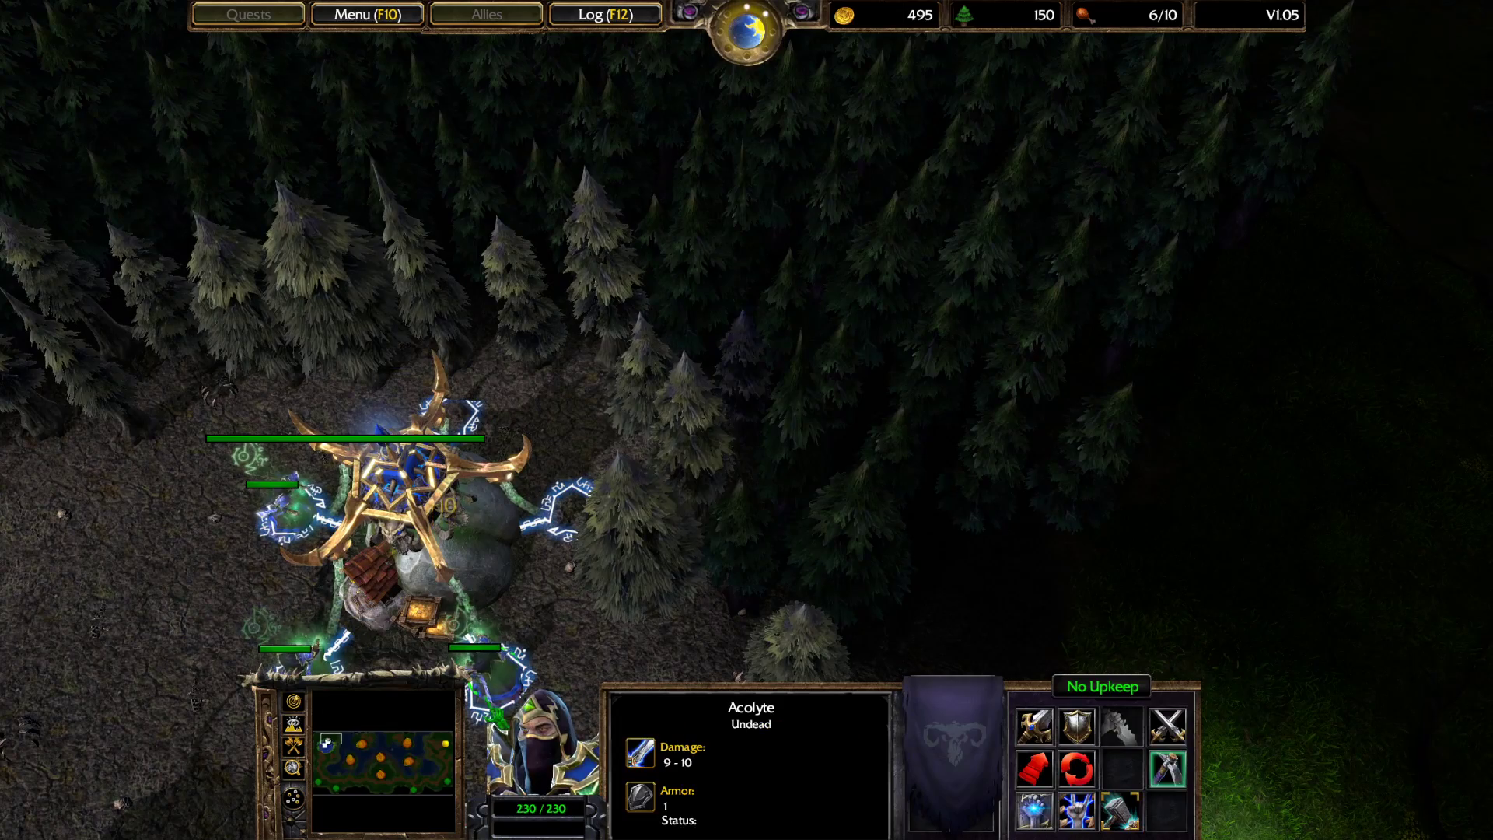
key(Up)
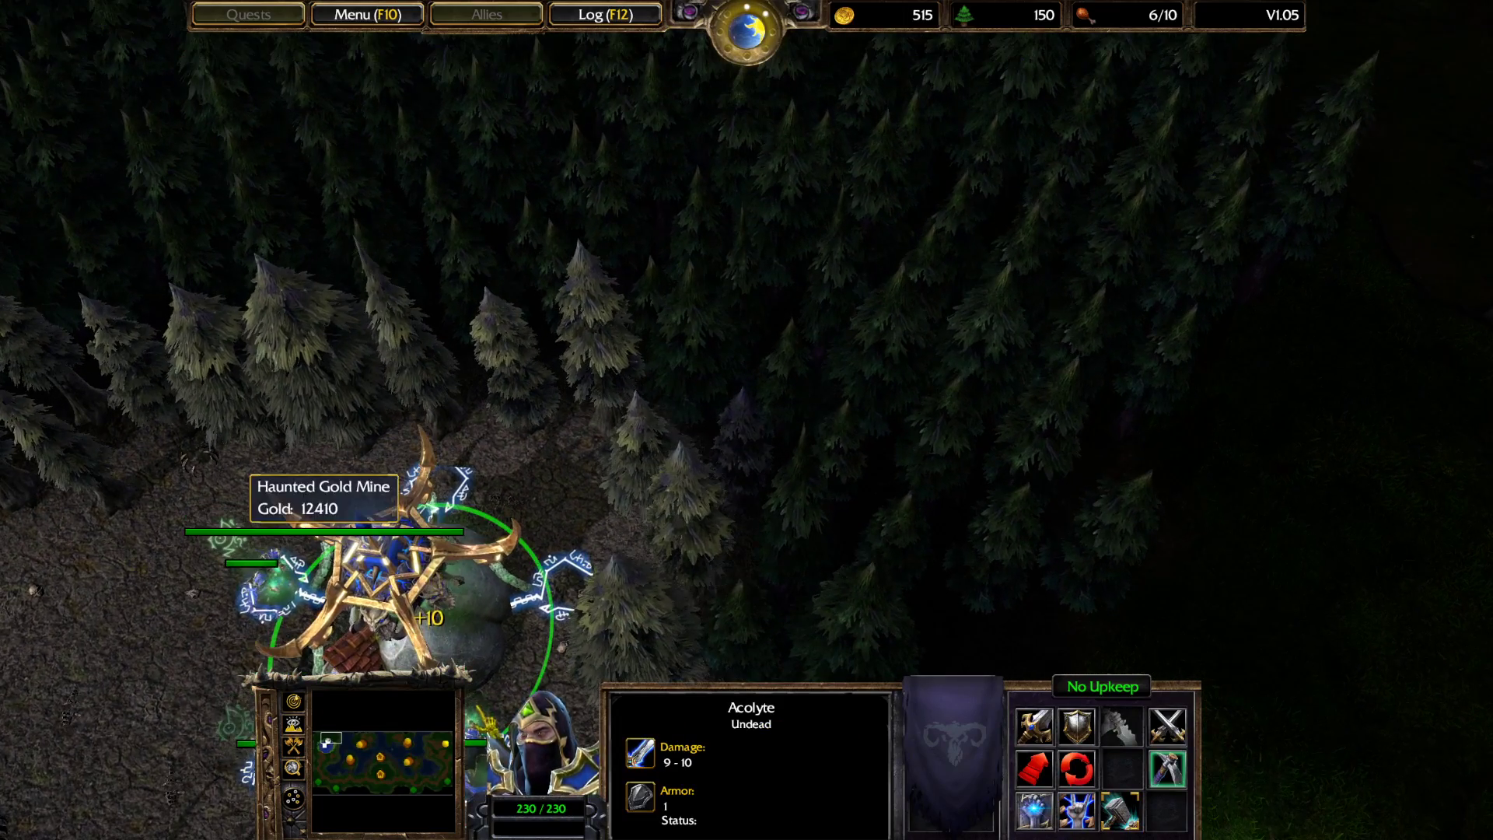
key(Left)
key(Down)
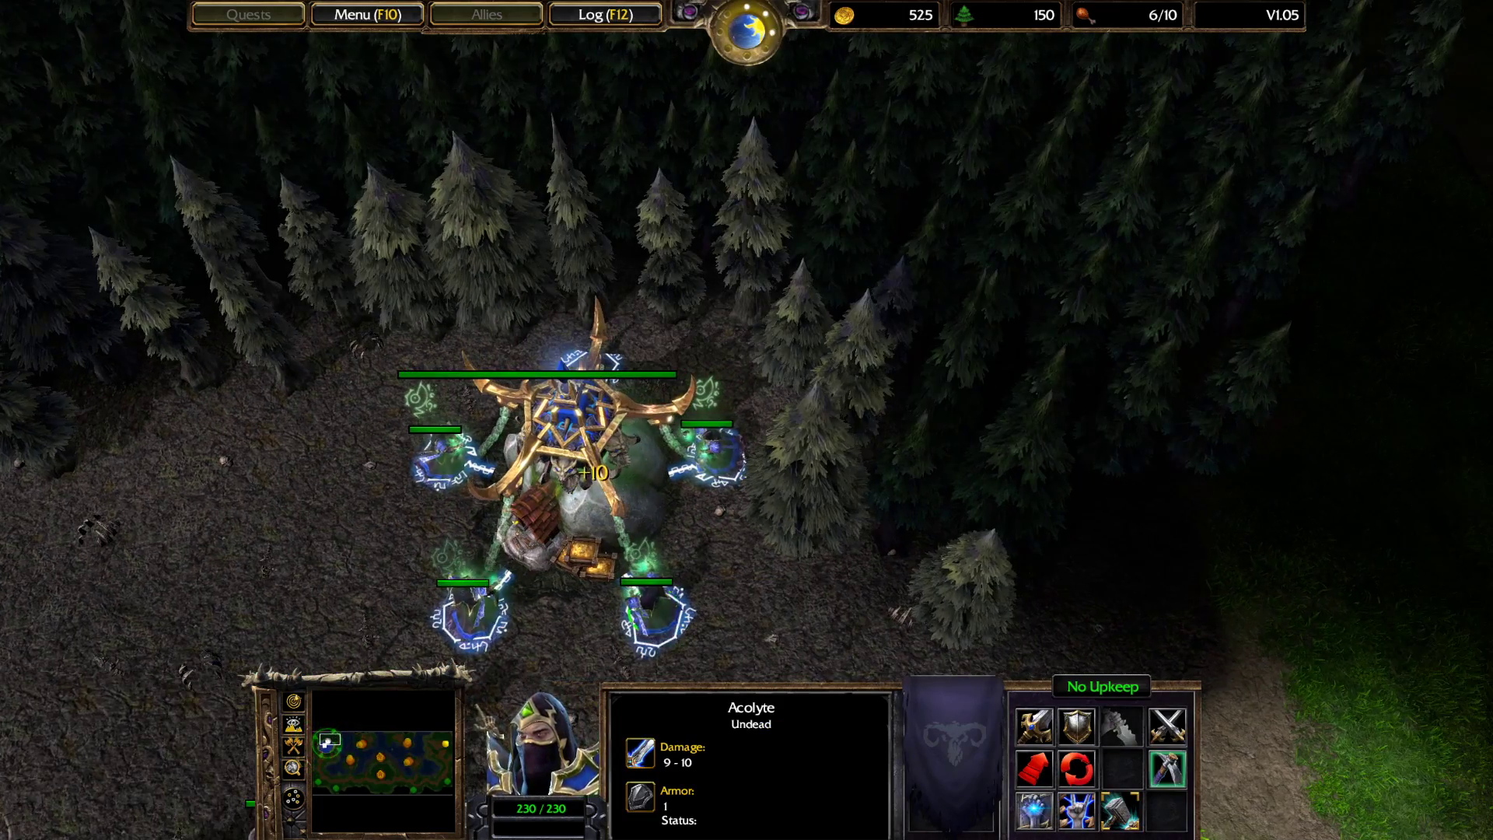
key(Down)
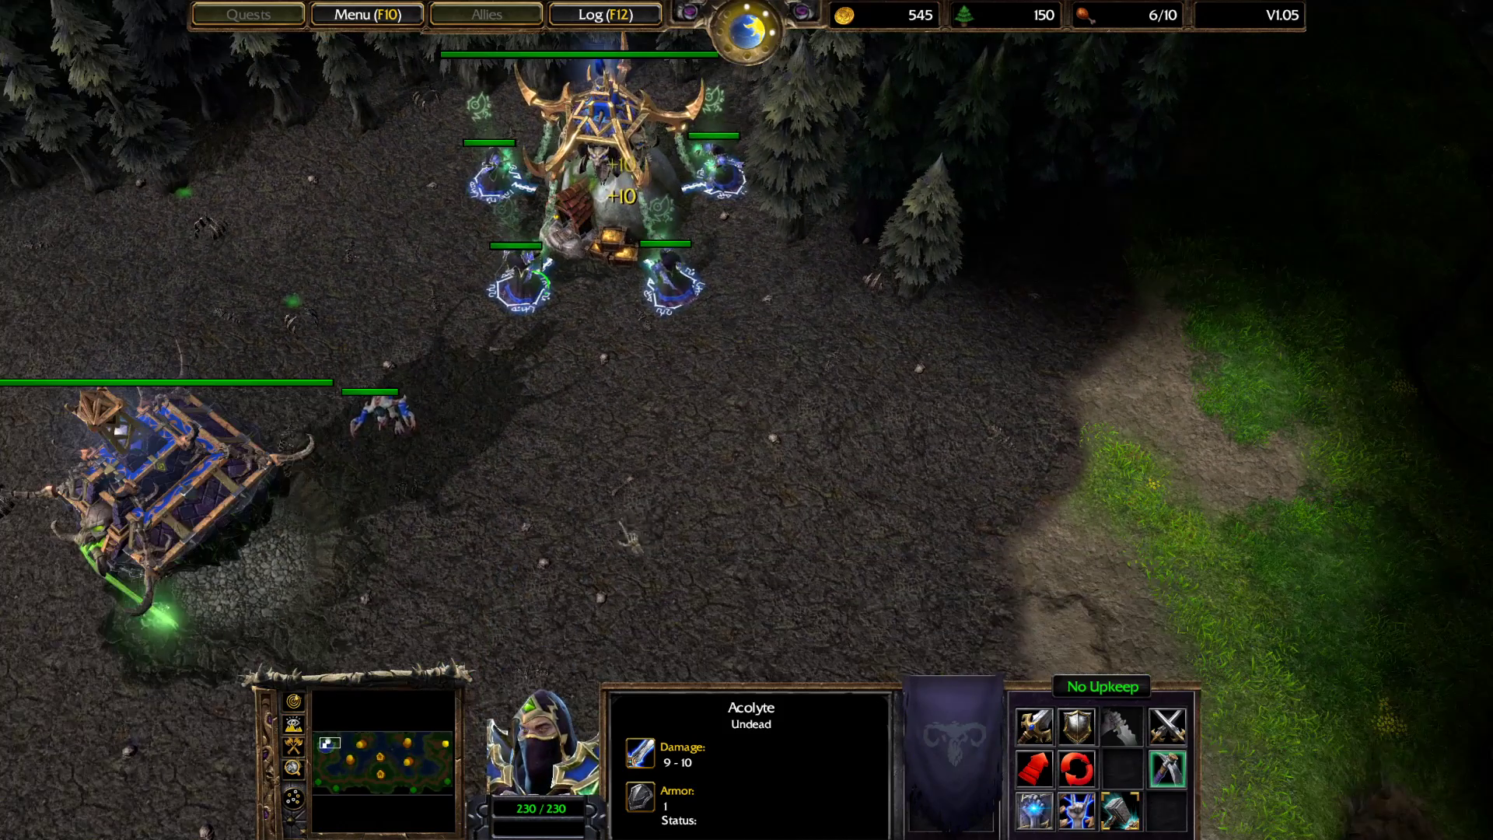
key(Up)
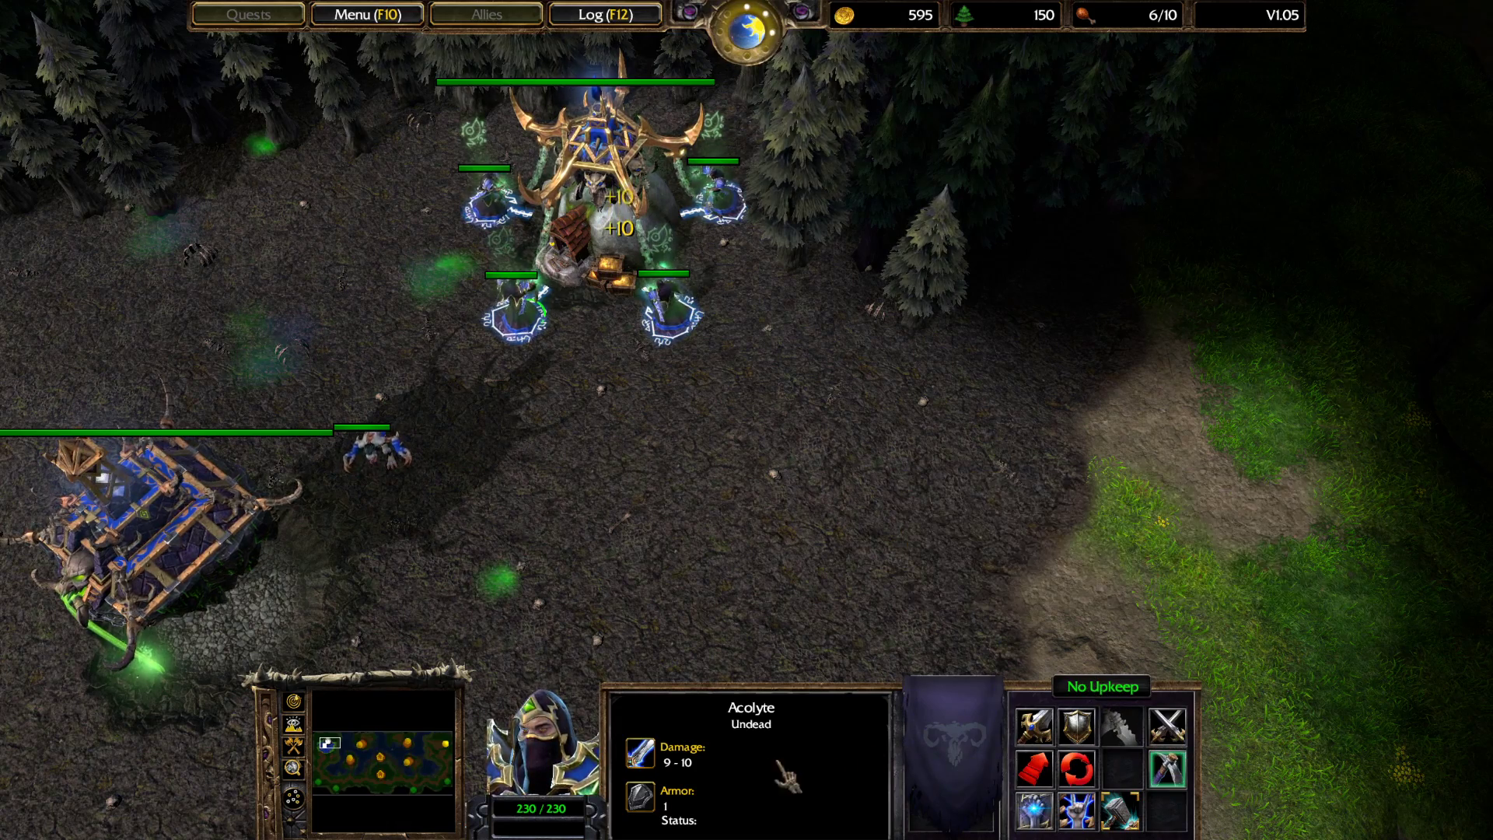
Move the Ghoul over the grass toward the river cliffs and back across the blighted ground to the nearby trees.
key(Down)
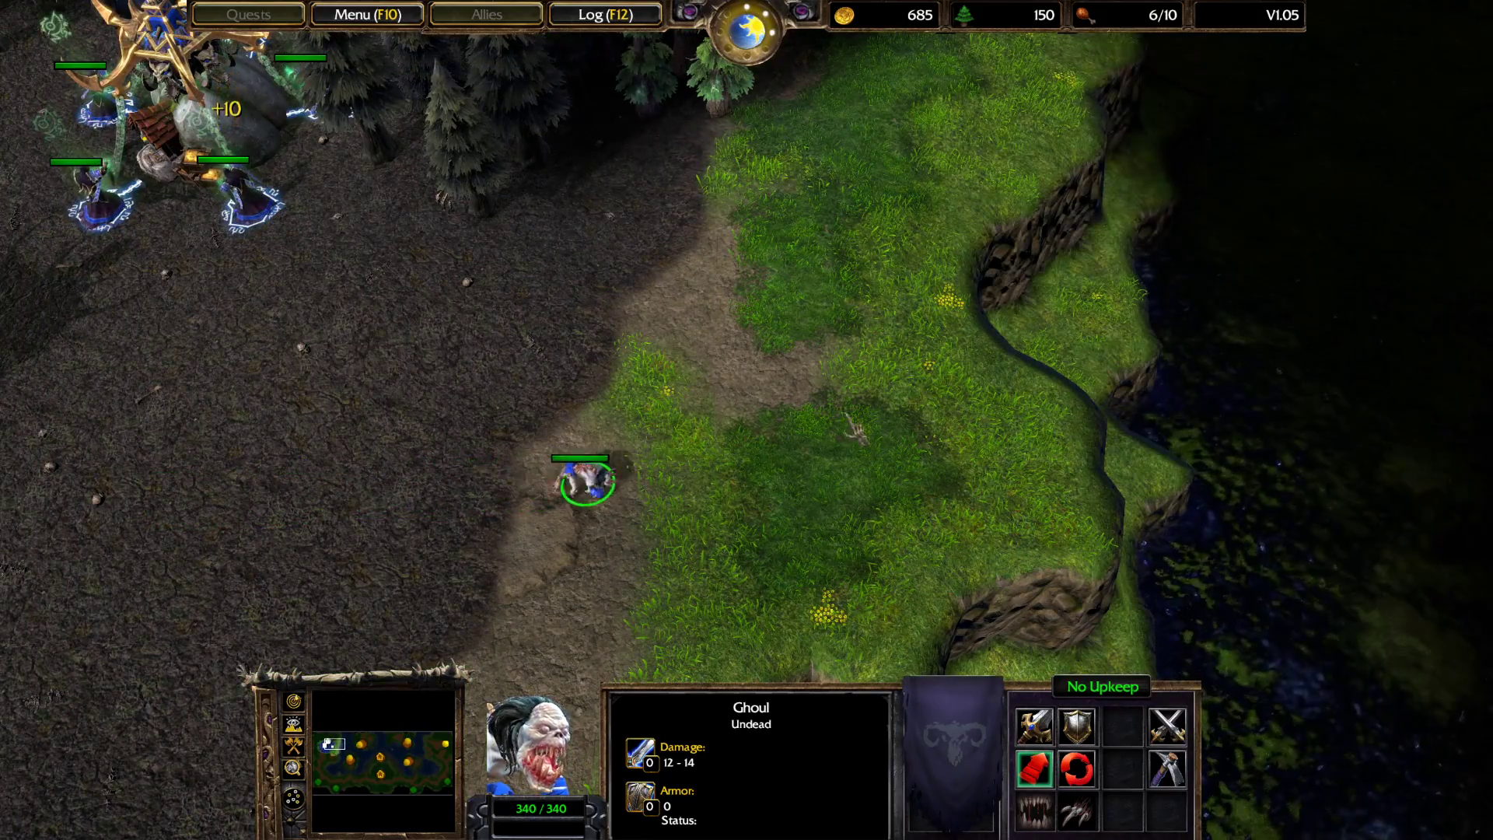
key(Right)
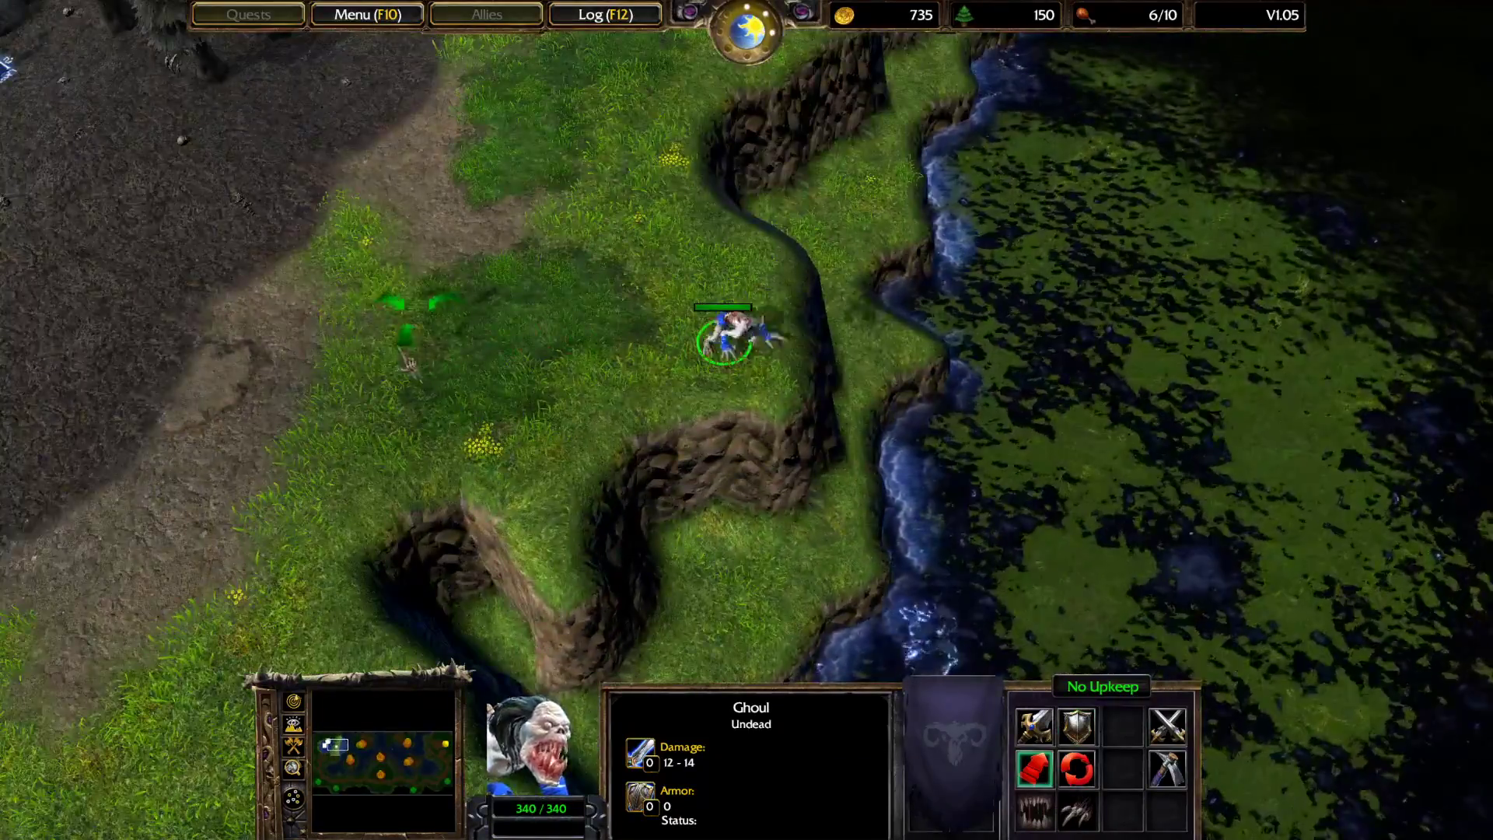
right_click(423, 325)
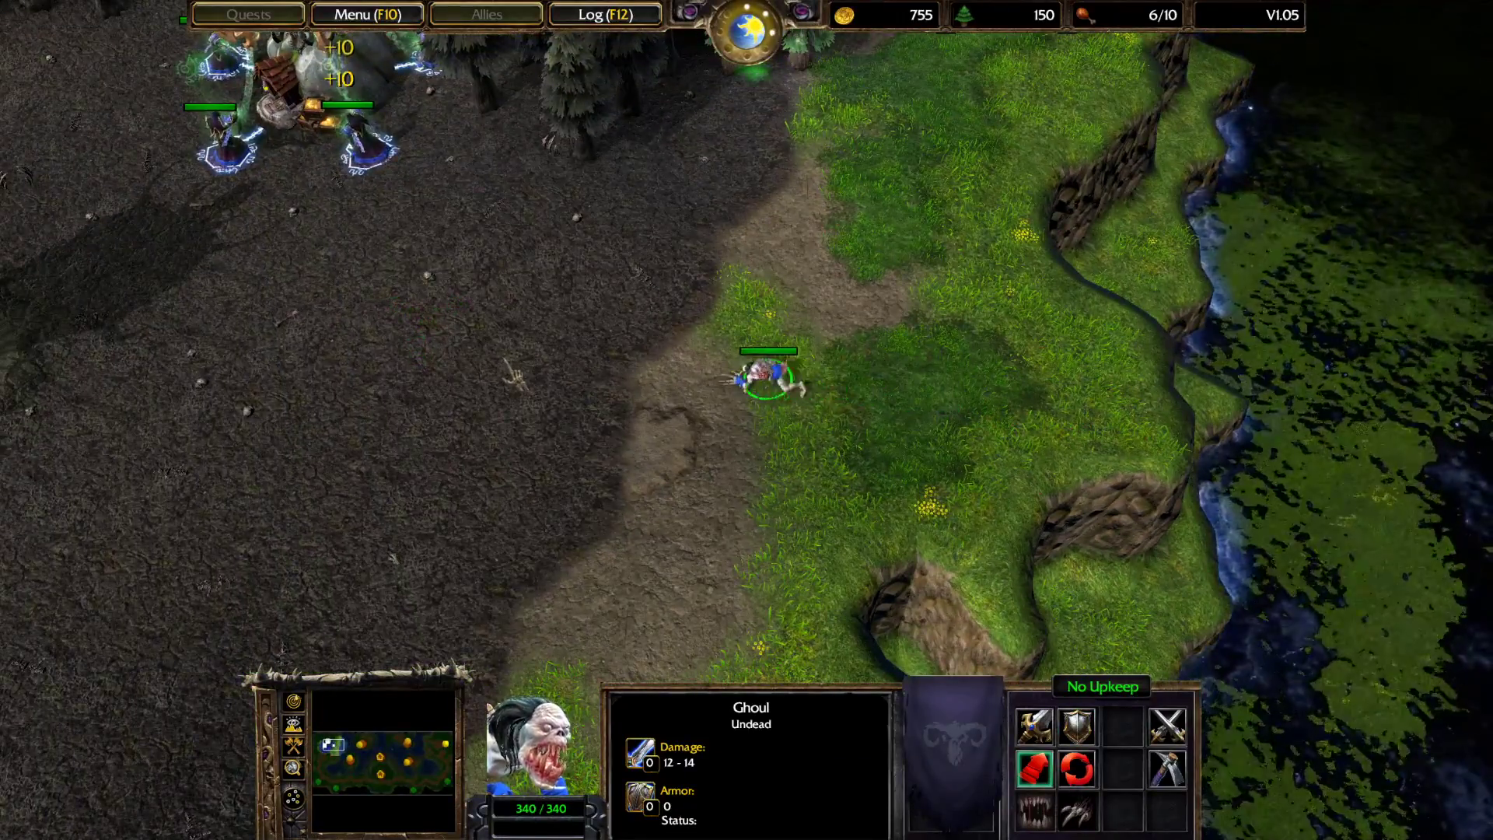
key(Left)
key(Up)
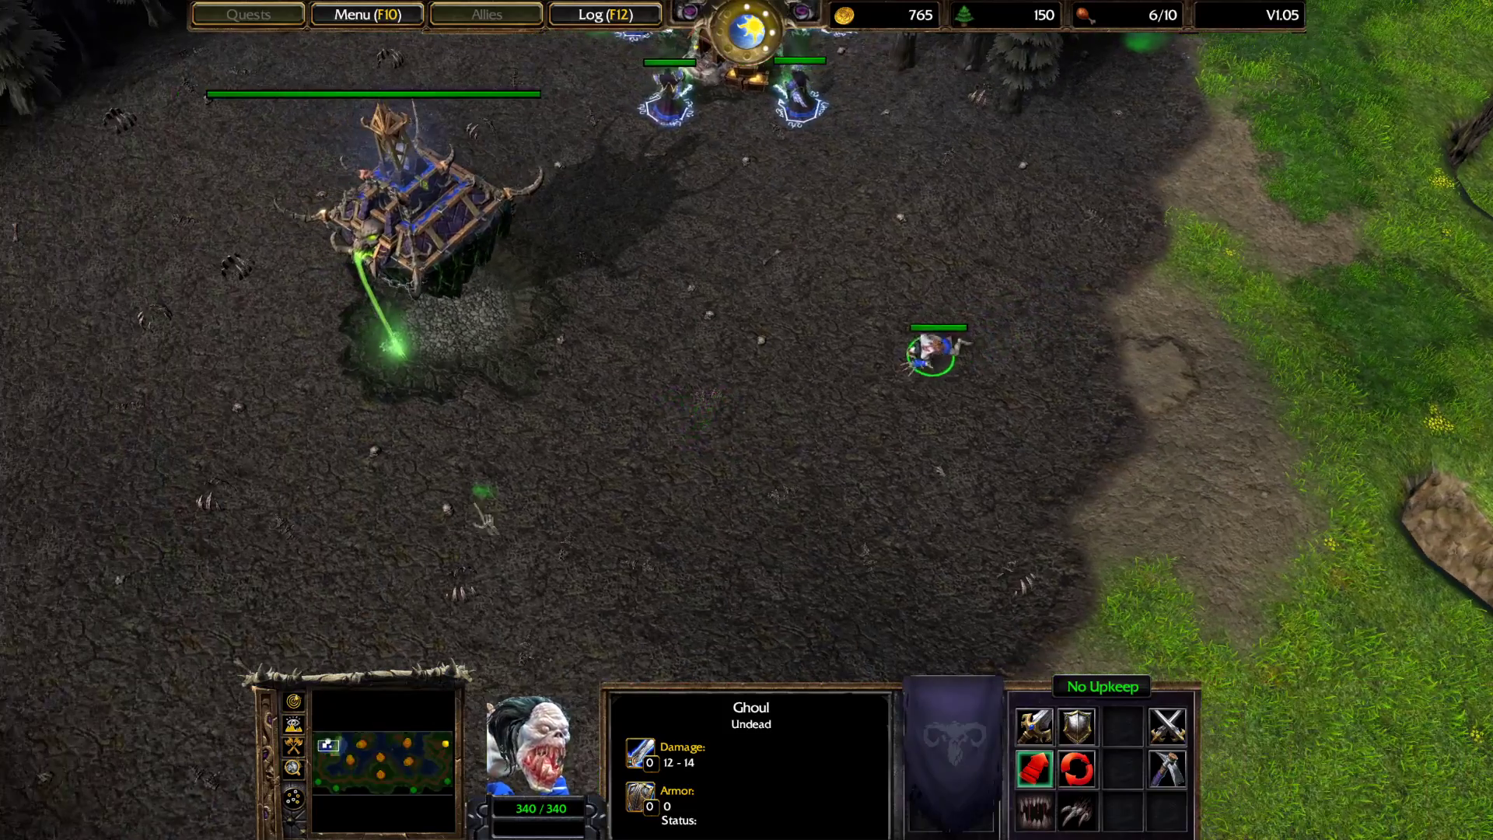
key(Up)
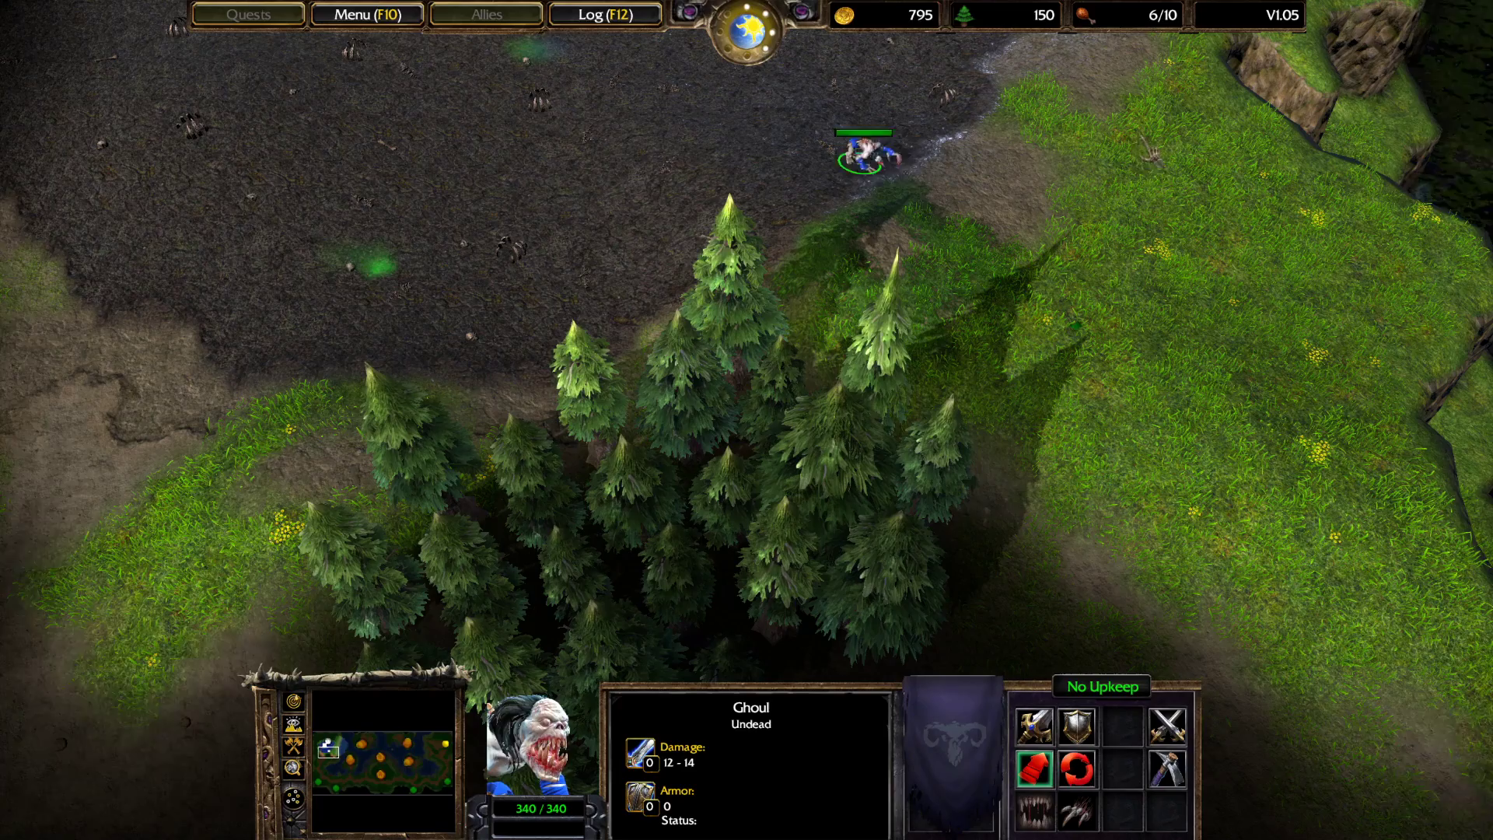
key(Right)
key(s)
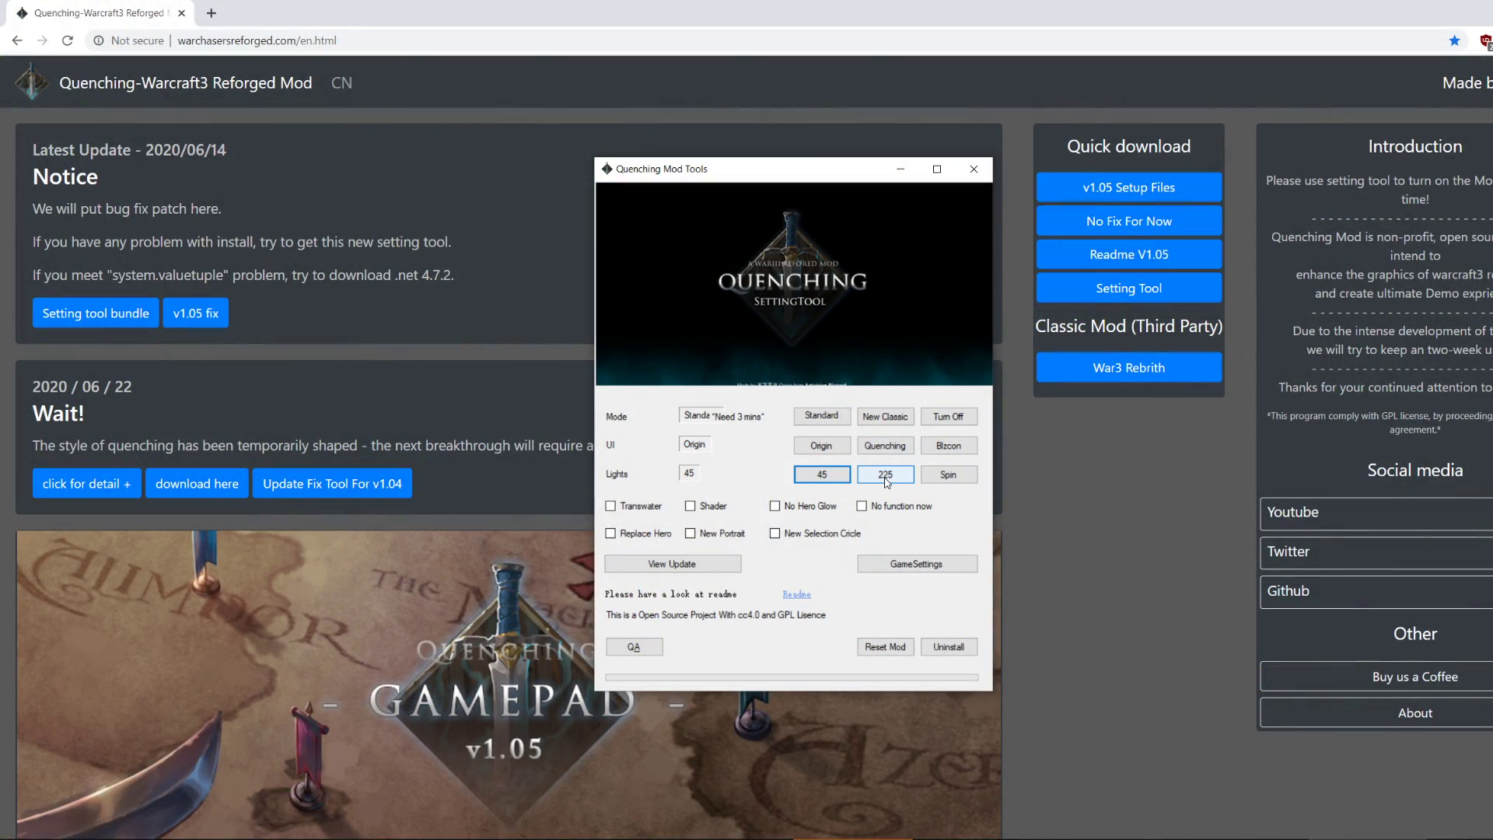
Set Lights to 225 in Quenching Mod Tools and enable the Transwater and Shader options.
click(887, 483)
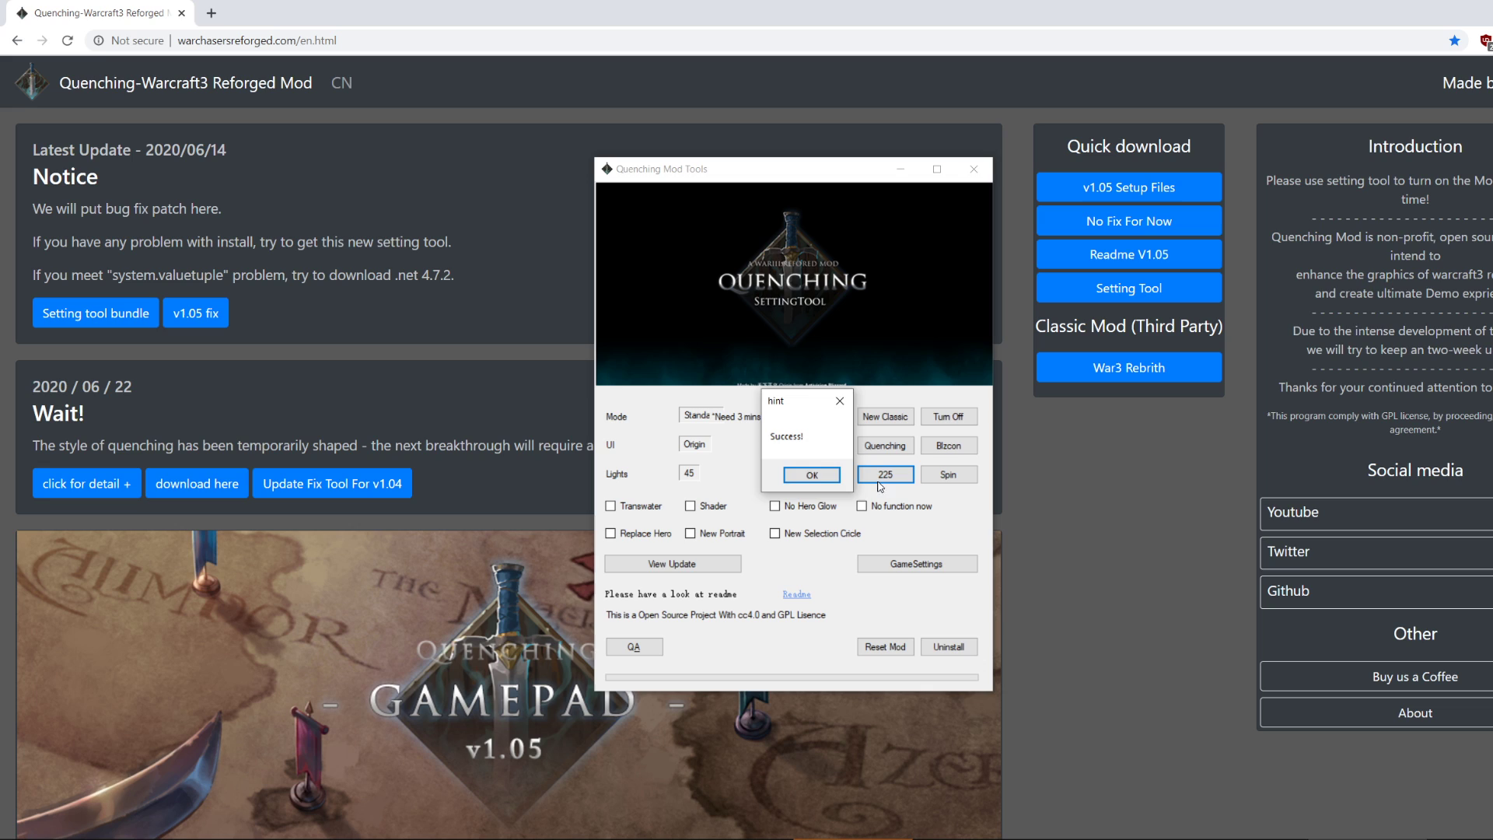
click(885, 481)
click(611, 506)
click(811, 476)
click(690, 507)
click(809, 475)
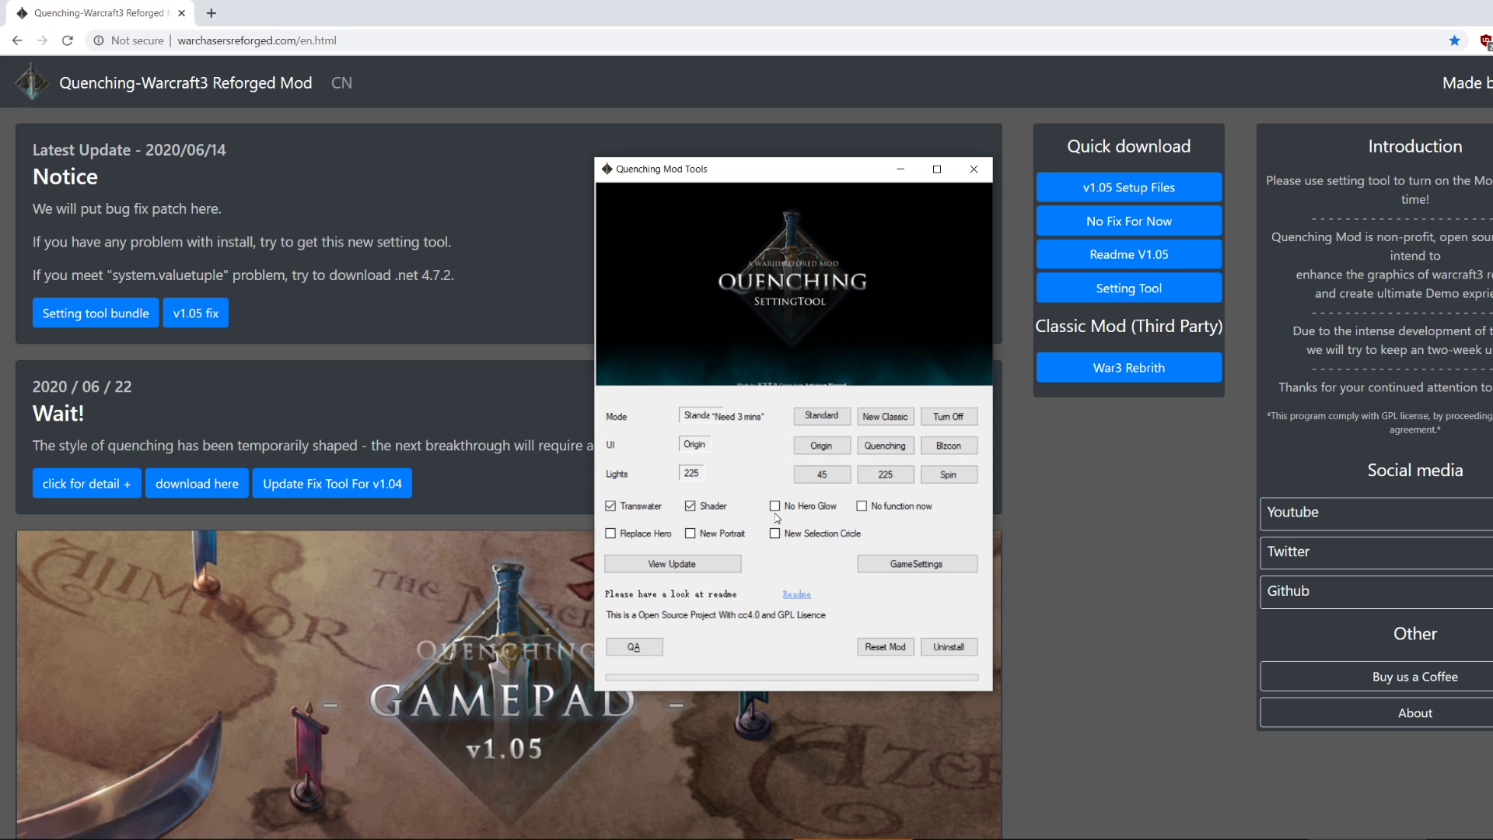
Enable the No Hero Glow and No function now options and let the changes finish applying.
click(775, 506)
click(809, 475)
click(861, 507)
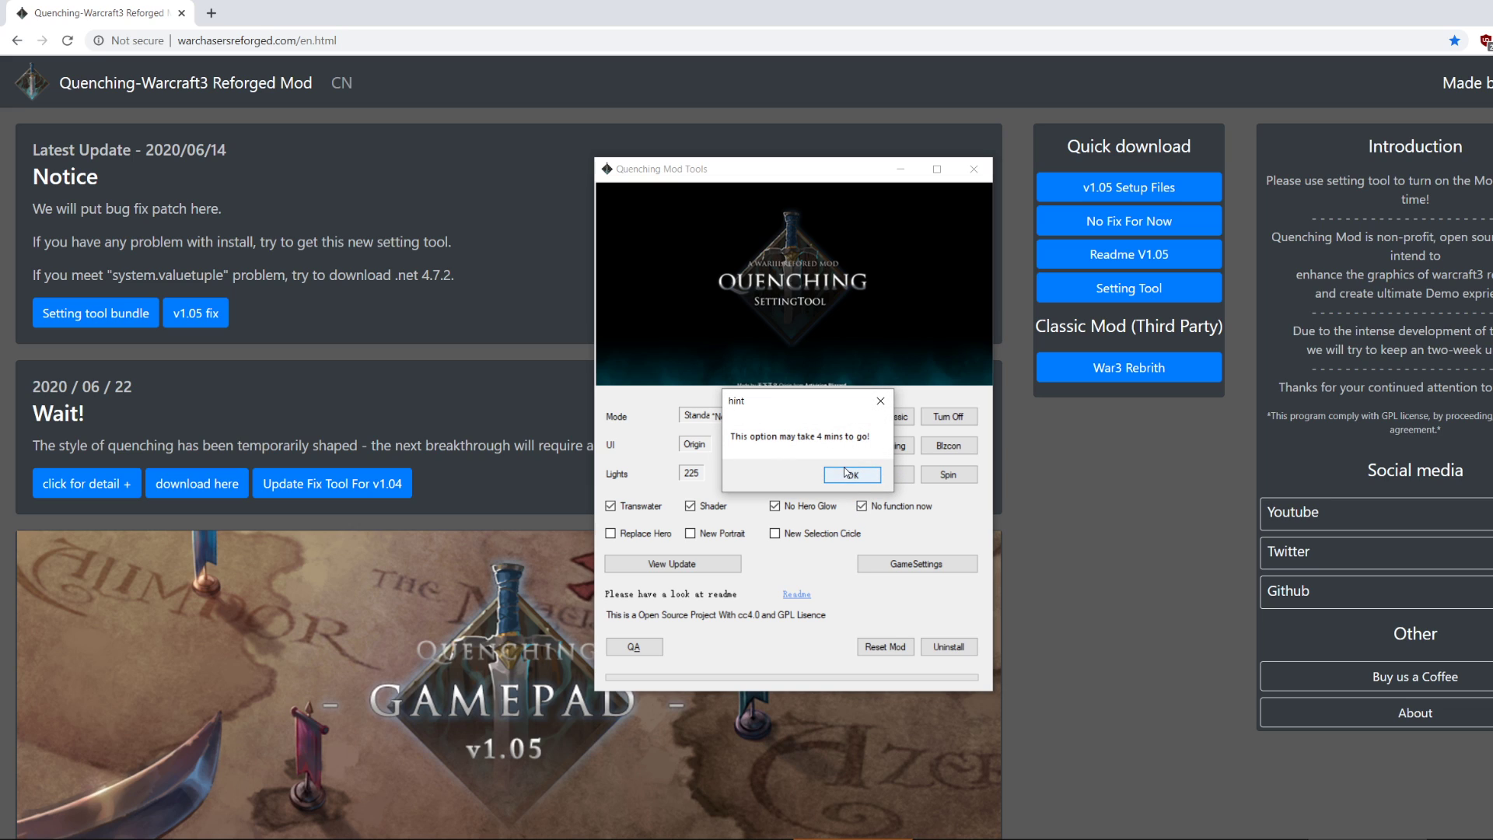
click(845, 473)
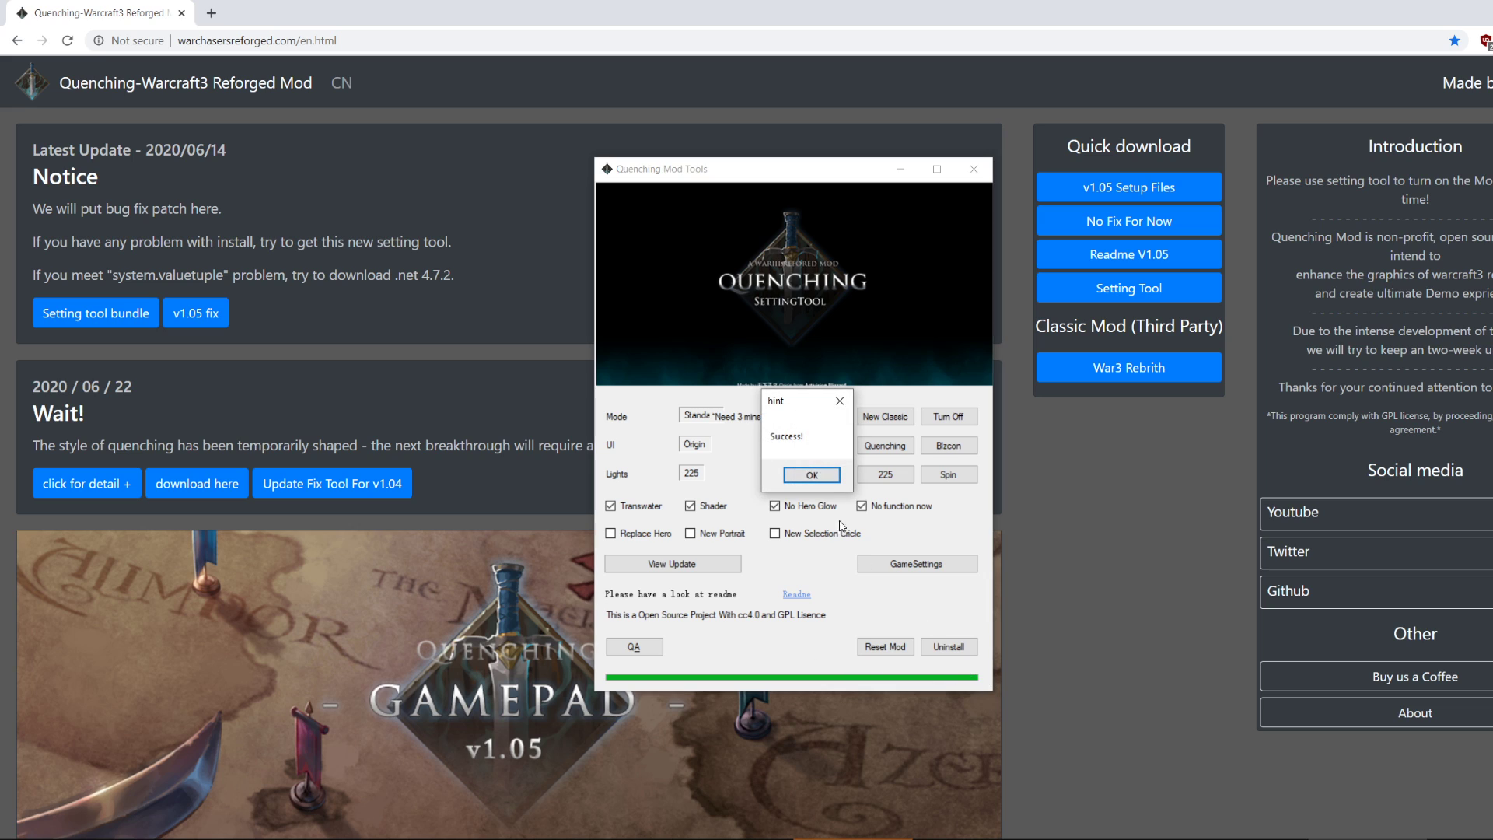
click(812, 475)
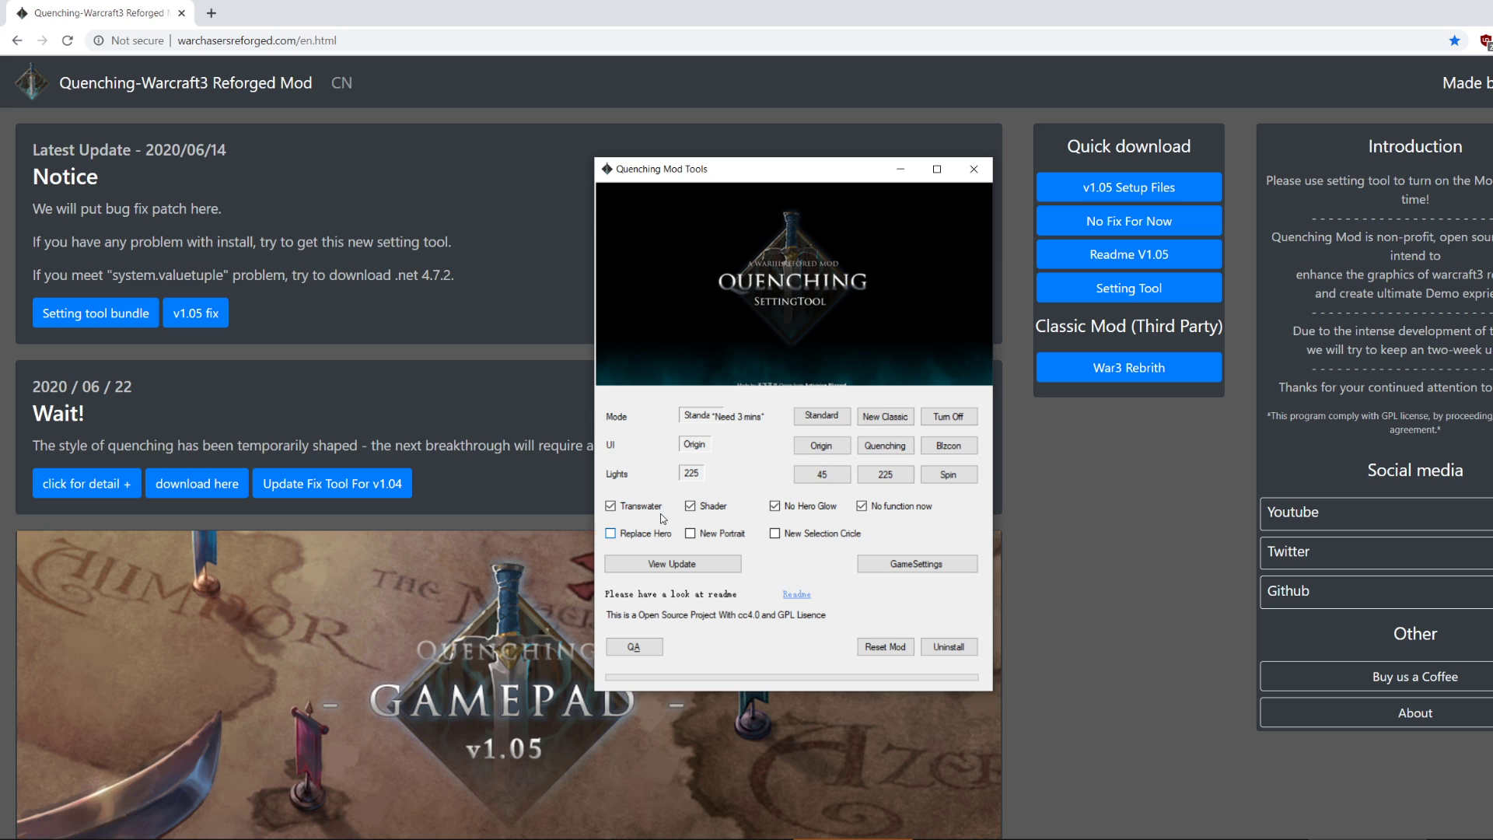
Enable the Replace Hero, New Portrait and New Selection Circle options and accept their confirmation messages.
click(611, 533)
click(812, 475)
click(690, 533)
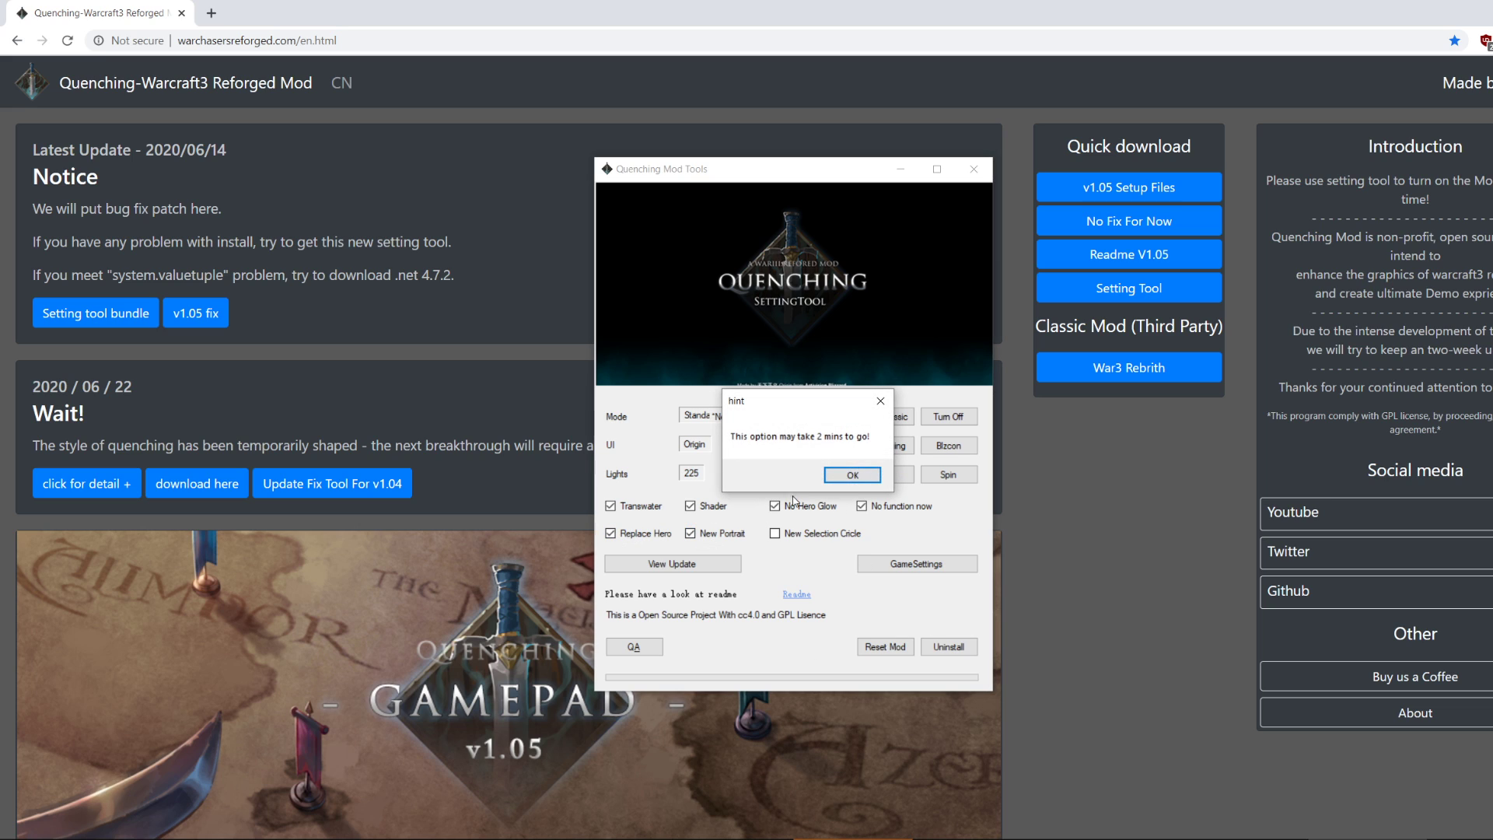
click(853, 475)
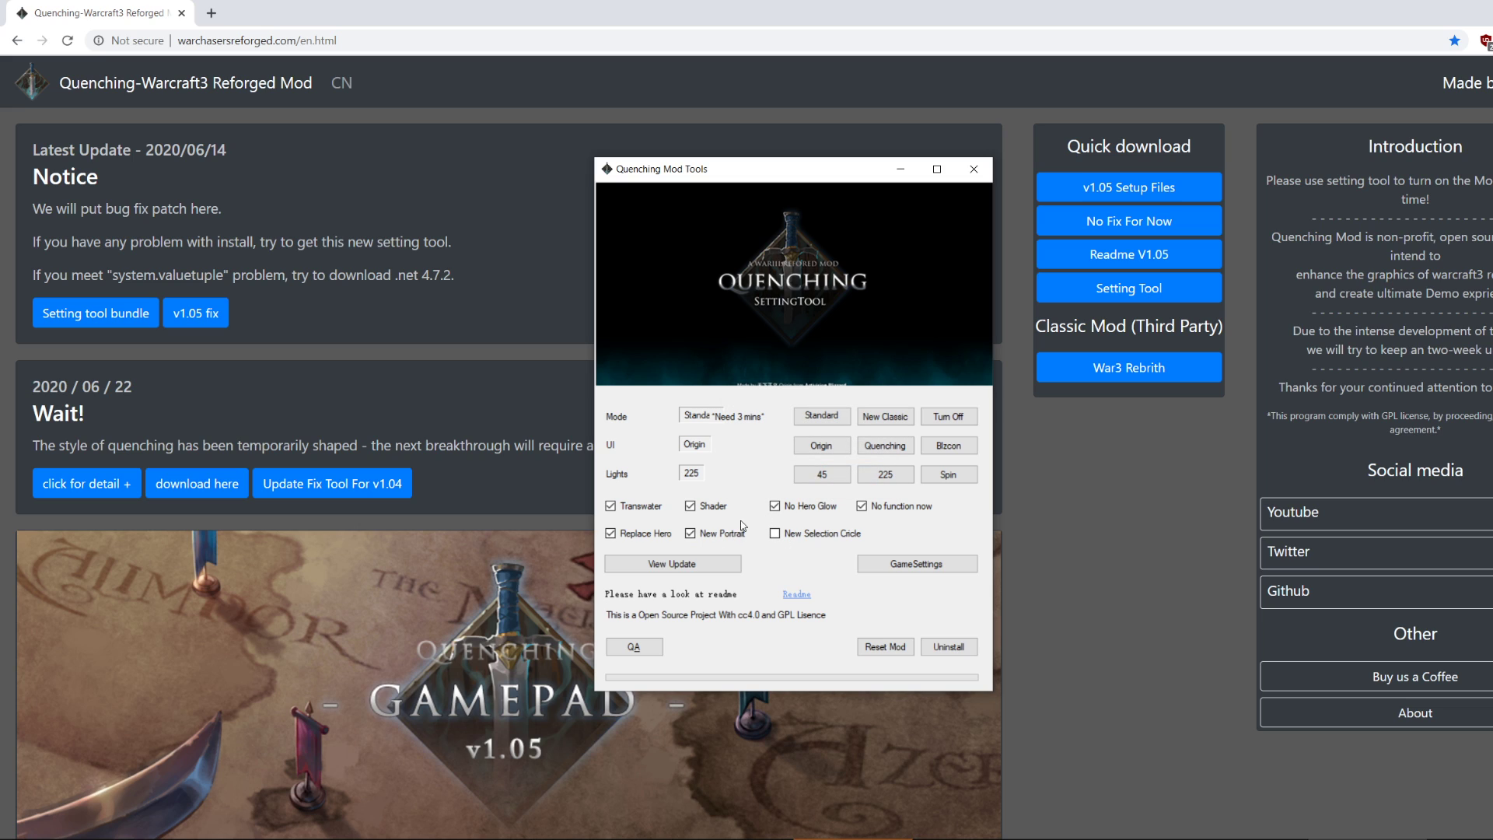
click(774, 533)
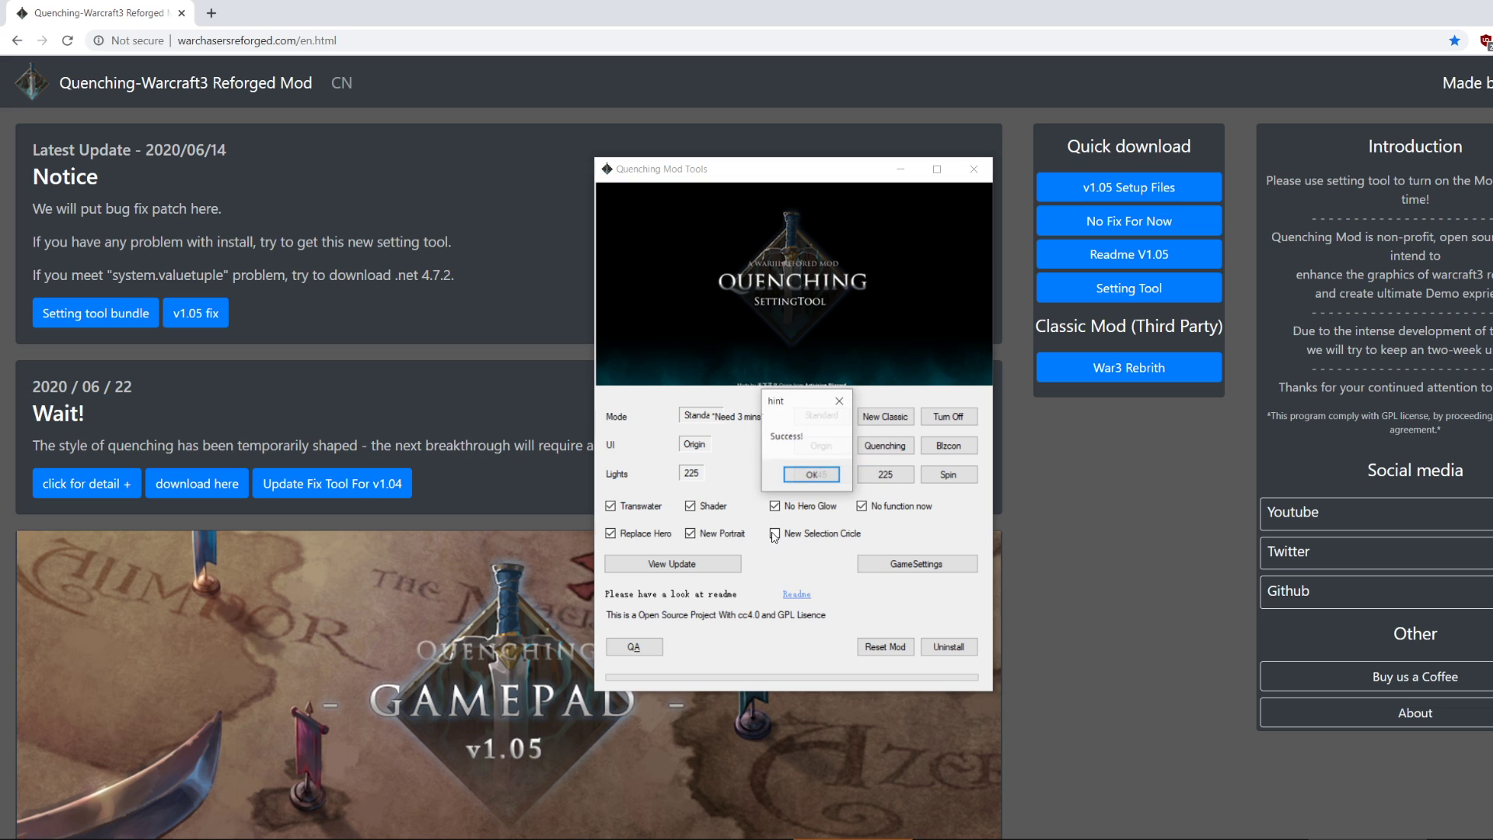
key(Return)
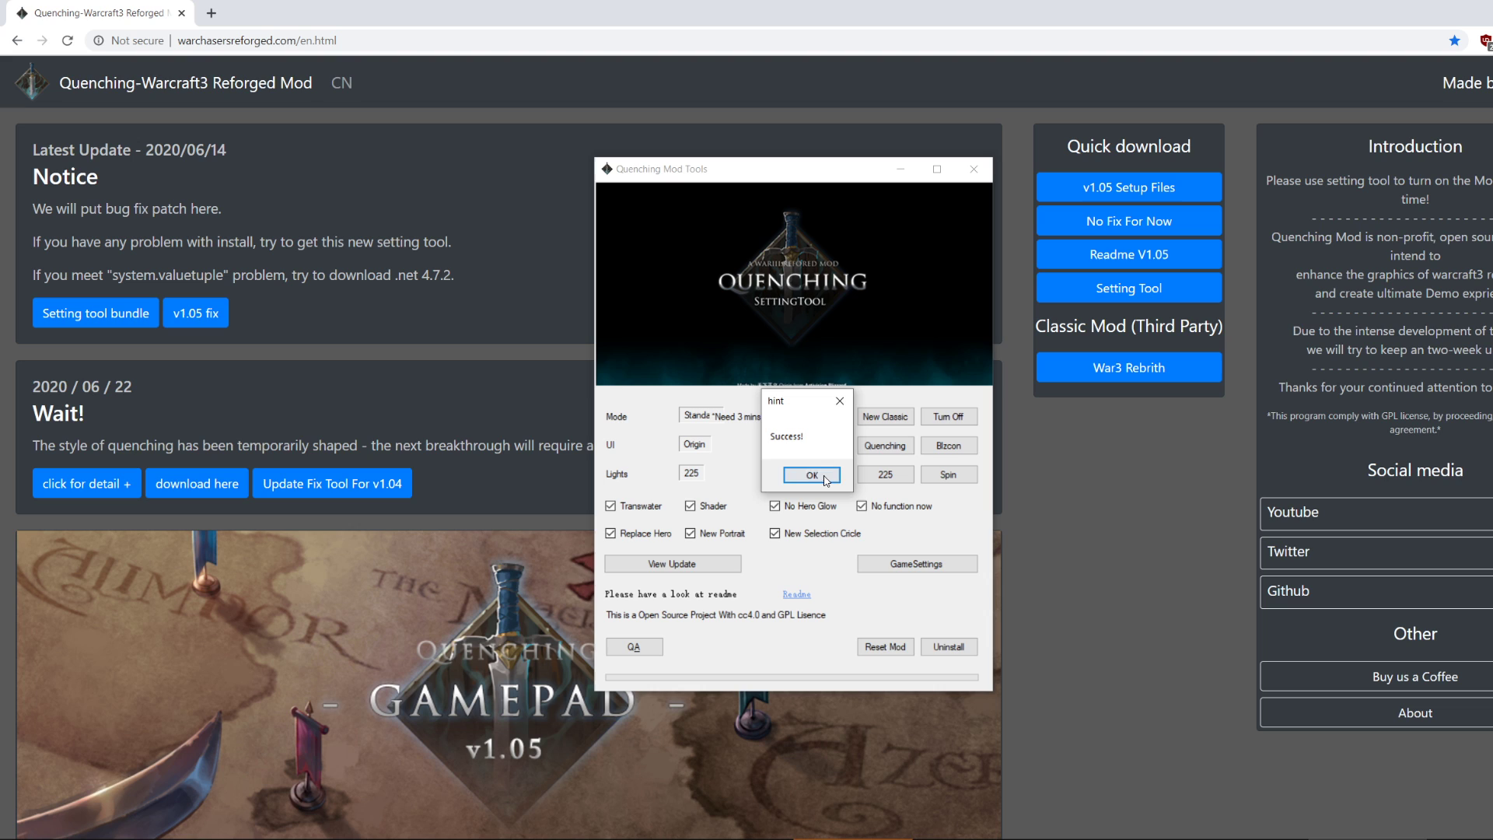
key(Return)
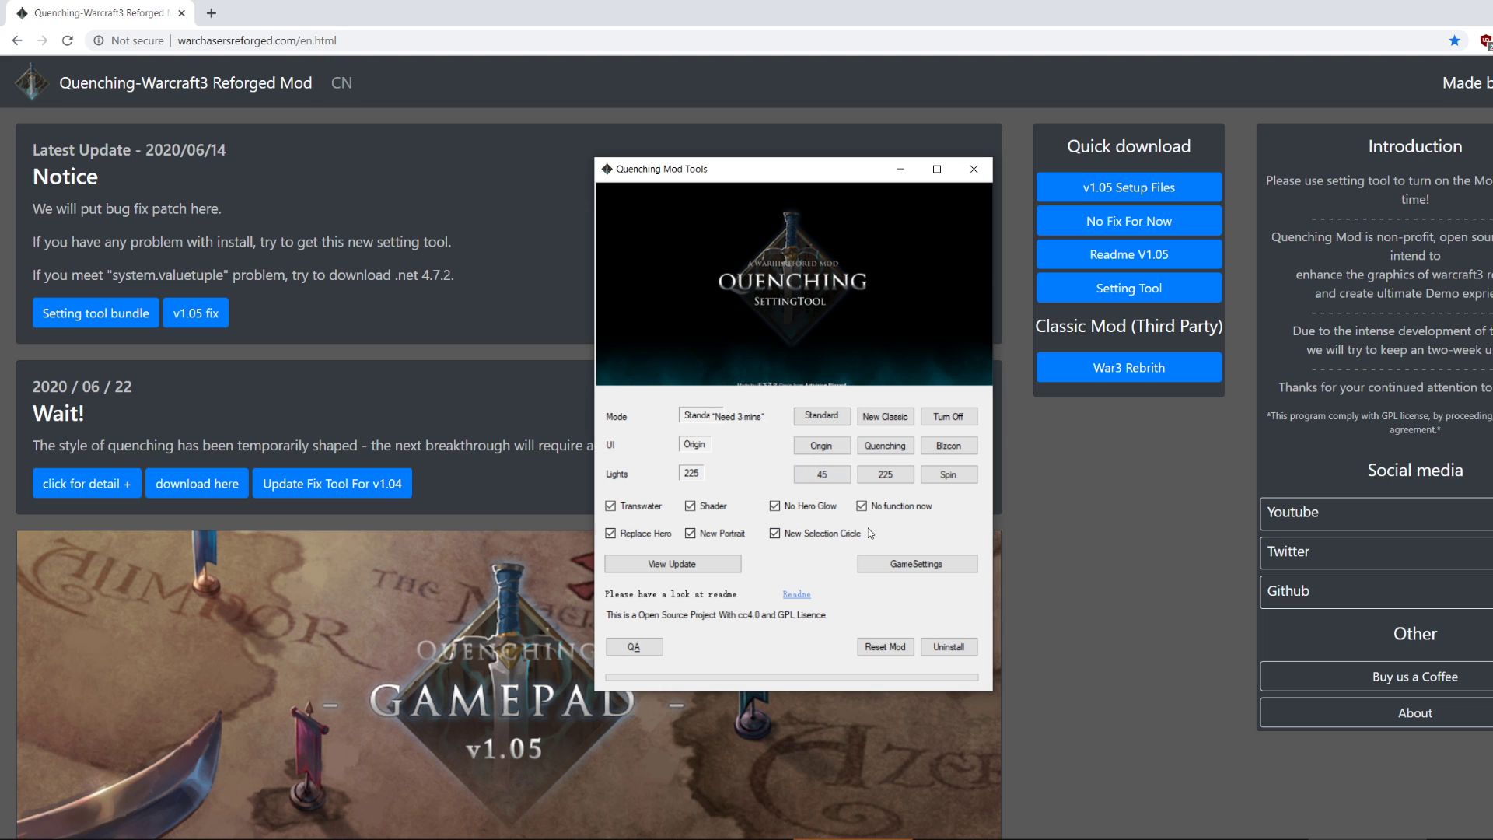